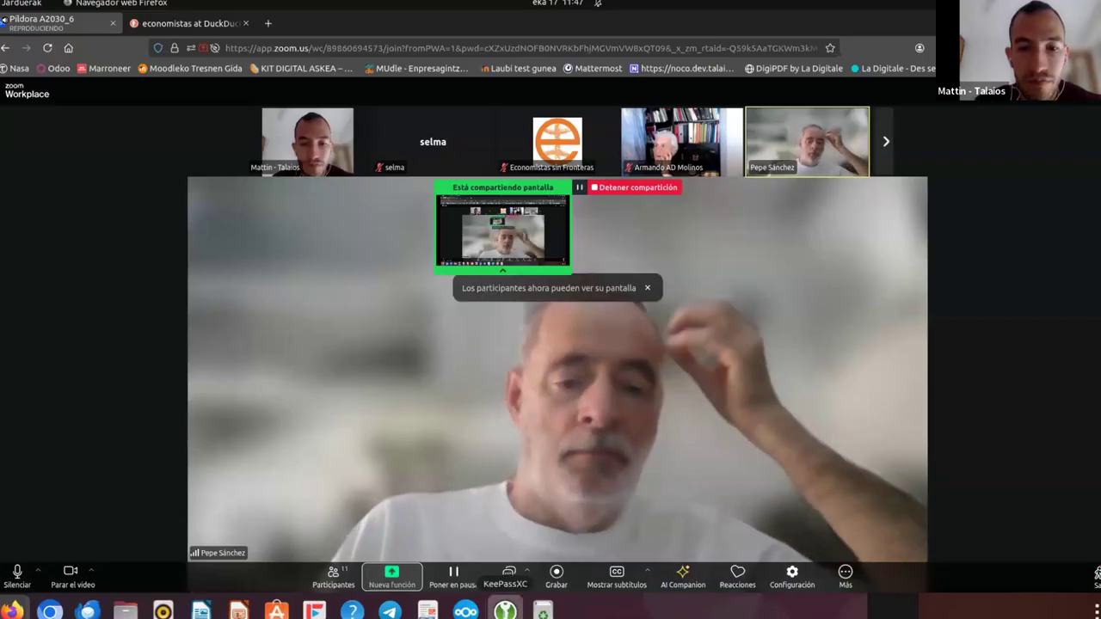
- Bring the KeePassXC new-database wizard forward and reposition its window higher on screen
{"action": "left_click", "coordinate": [505, 611]}
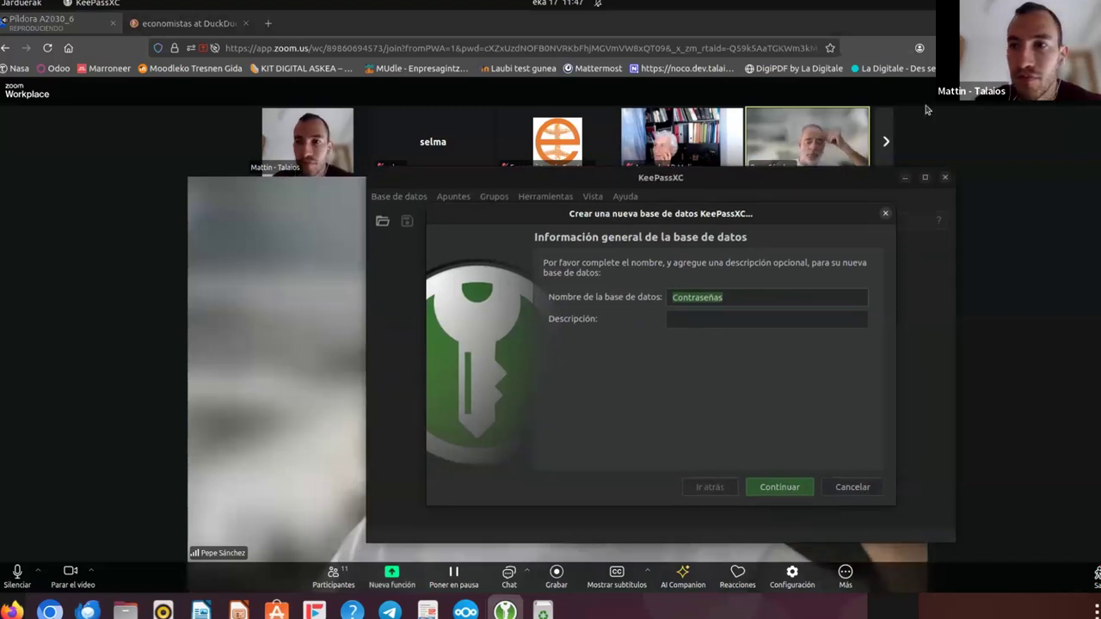
{"action": "left_click_drag", "start_coordinate": [848, 185], "coordinate": [794, 187]}
{"action": "key", "text": "alt+Tab"}
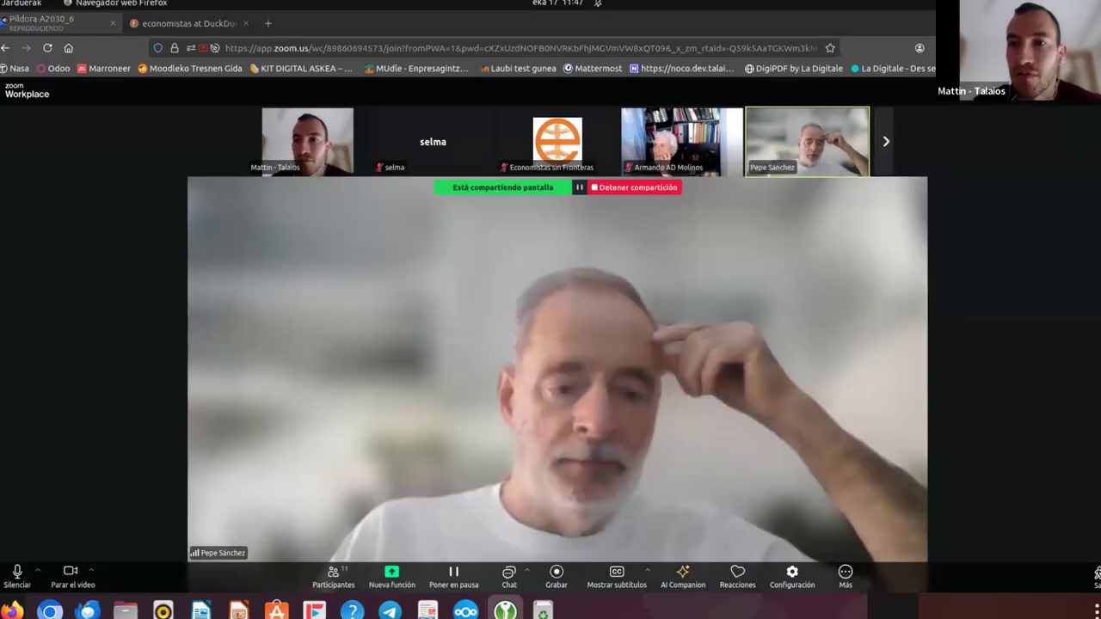
{"action": "key", "text": "alt+Tab"}
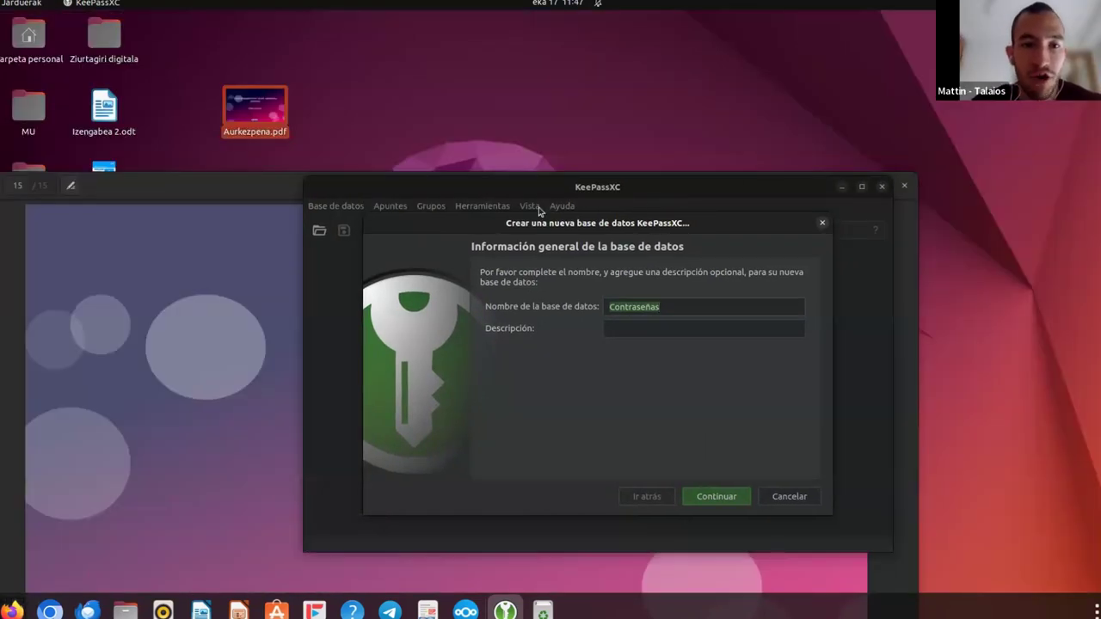
{"action": "left_click_drag", "start_coordinate": [663, 185], "coordinate": [660, 138]}
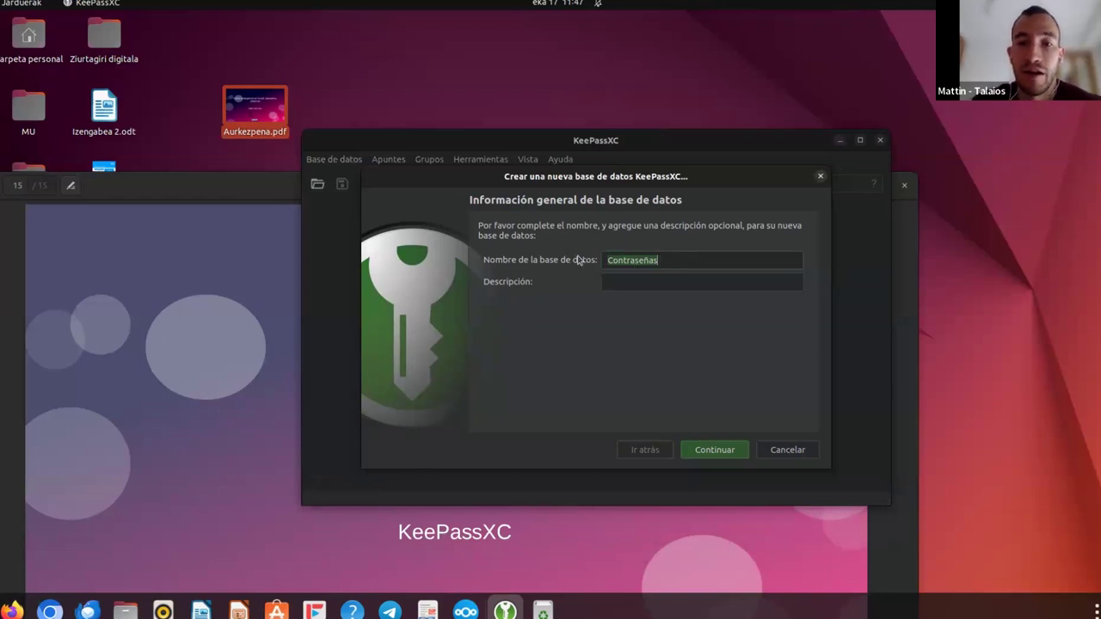
- Keep the name Contraseñas and the default KDBX 4 encryption to reach the credentials step
{"action": "left_click", "coordinate": [678, 264]}
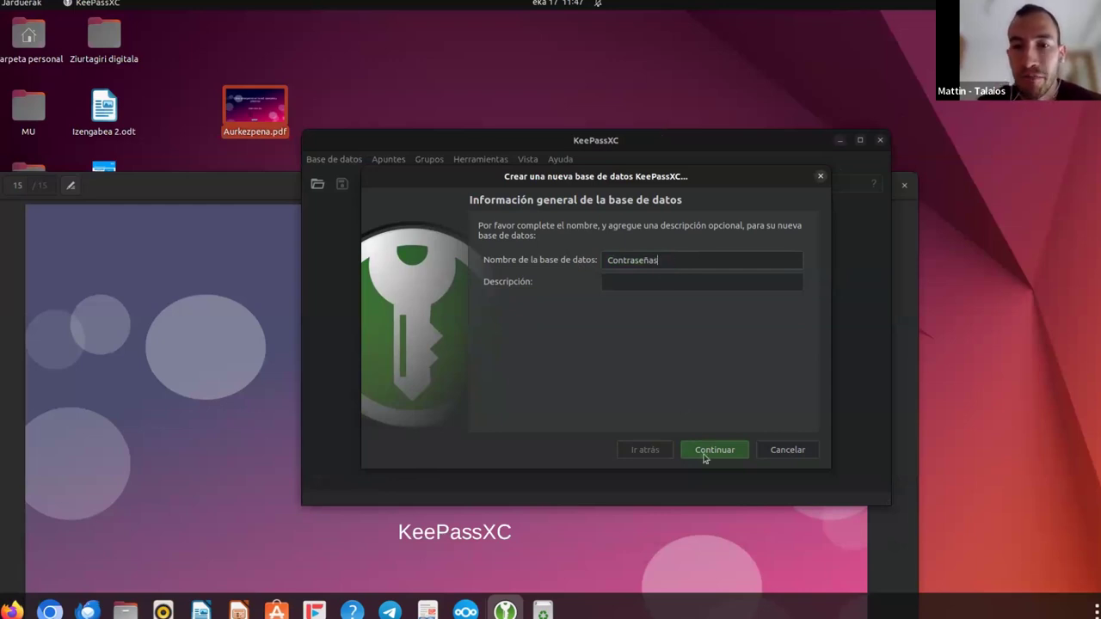
{"action": "left_click", "coordinate": [703, 451]}
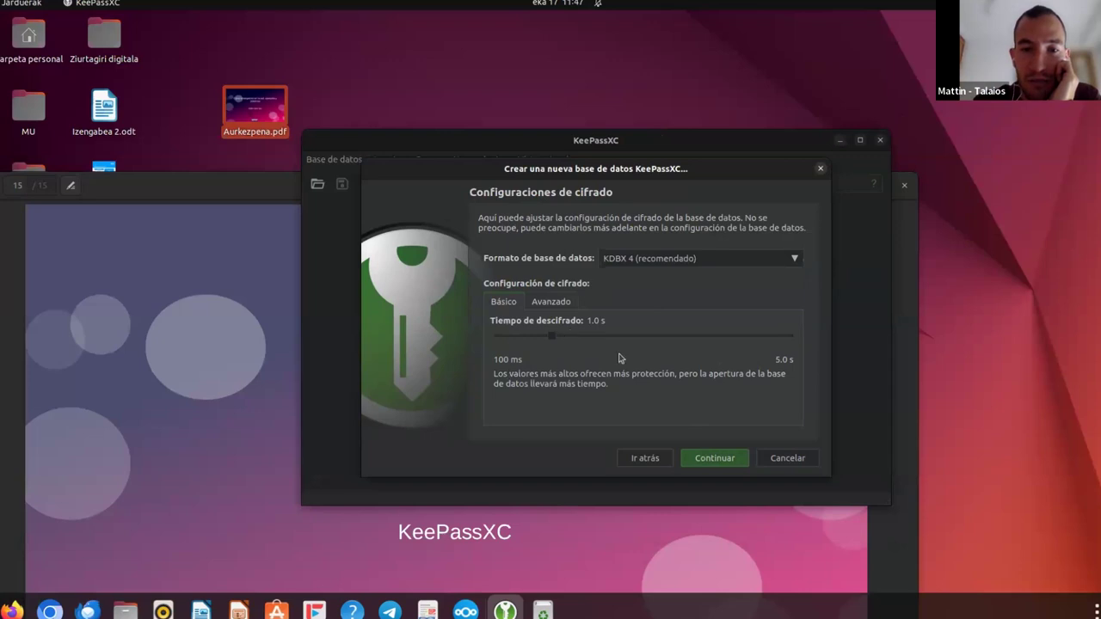
{"action": "left_click", "coordinate": [722, 459]}
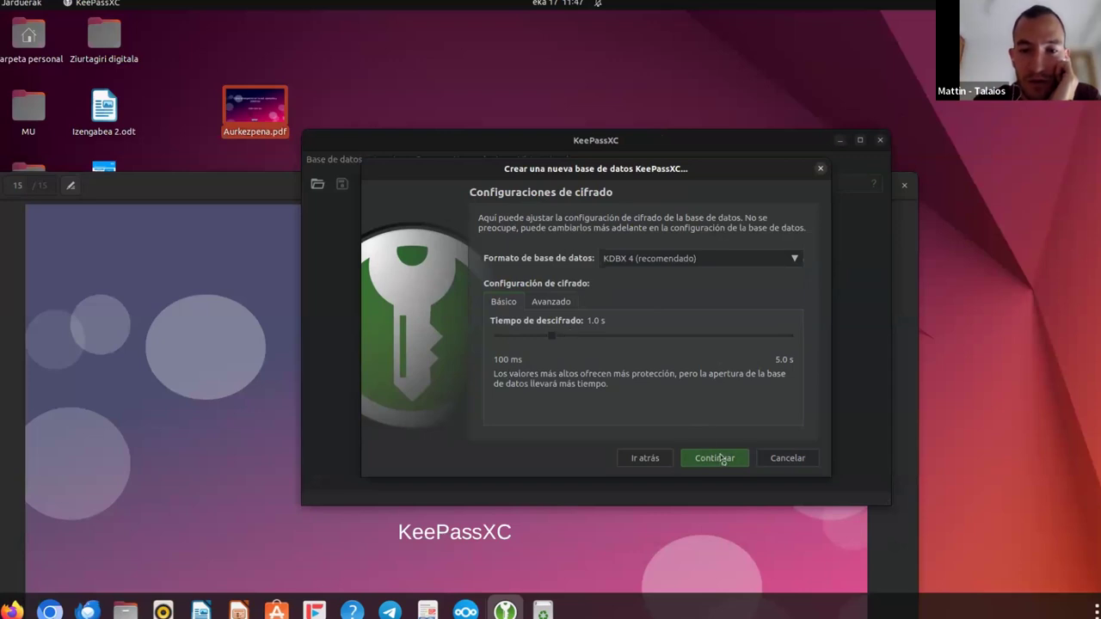
{"action": "left_click", "coordinate": [722, 459]}
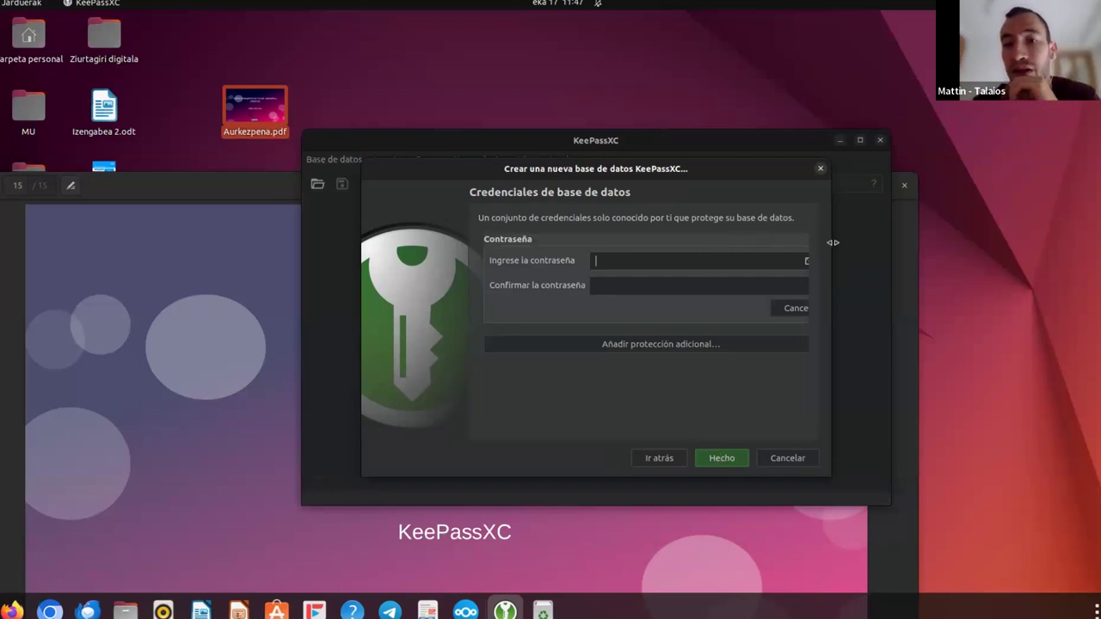
- Widen the dialog, try and erase a test password, then bring up the 20-character password generator
{"action": "left_click_drag", "start_coordinate": [832, 241], "coordinate": [857, 242]}
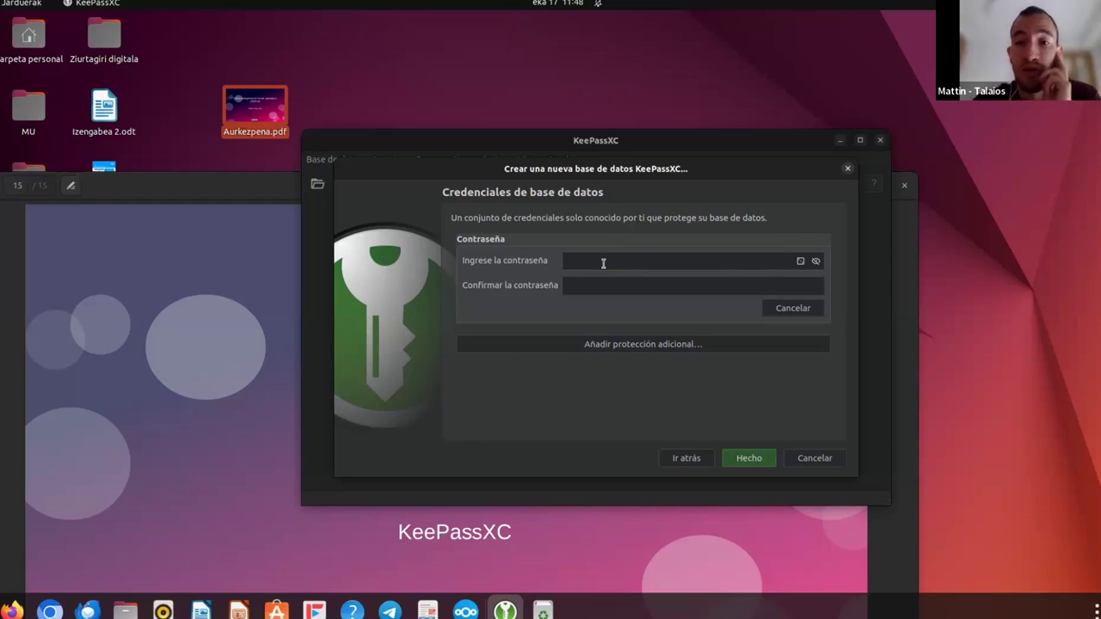
{"action": "left_click", "coordinate": [816, 263]}
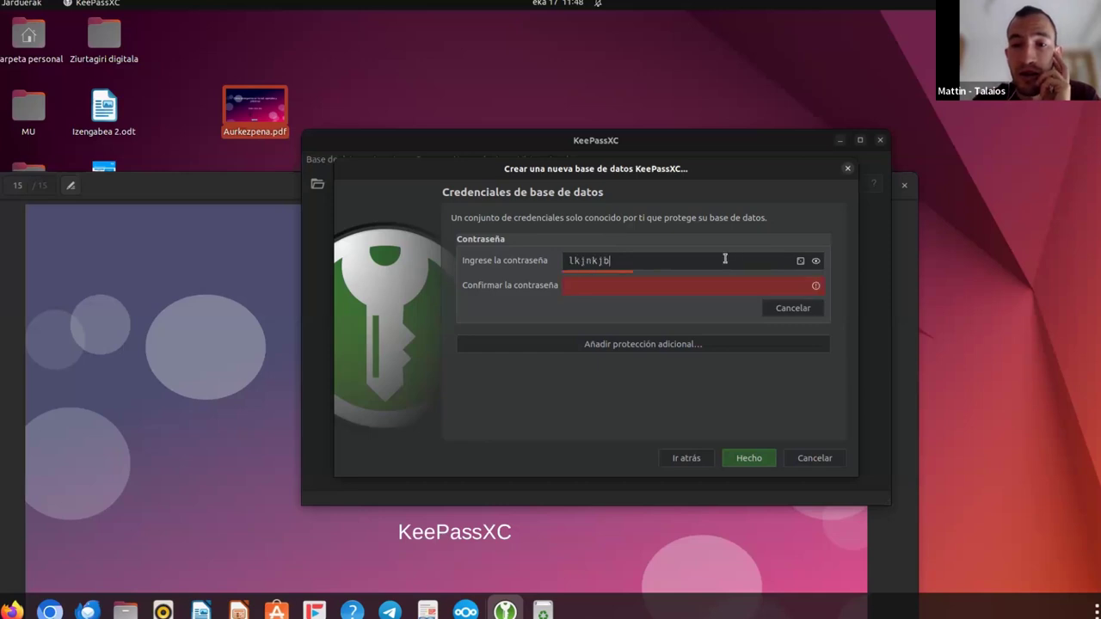
{"action": "left_click", "coordinate": [816, 261]}
{"action": "double_click", "coordinate": [701, 258]}
{"action": "key", "text": "BackSpace"}
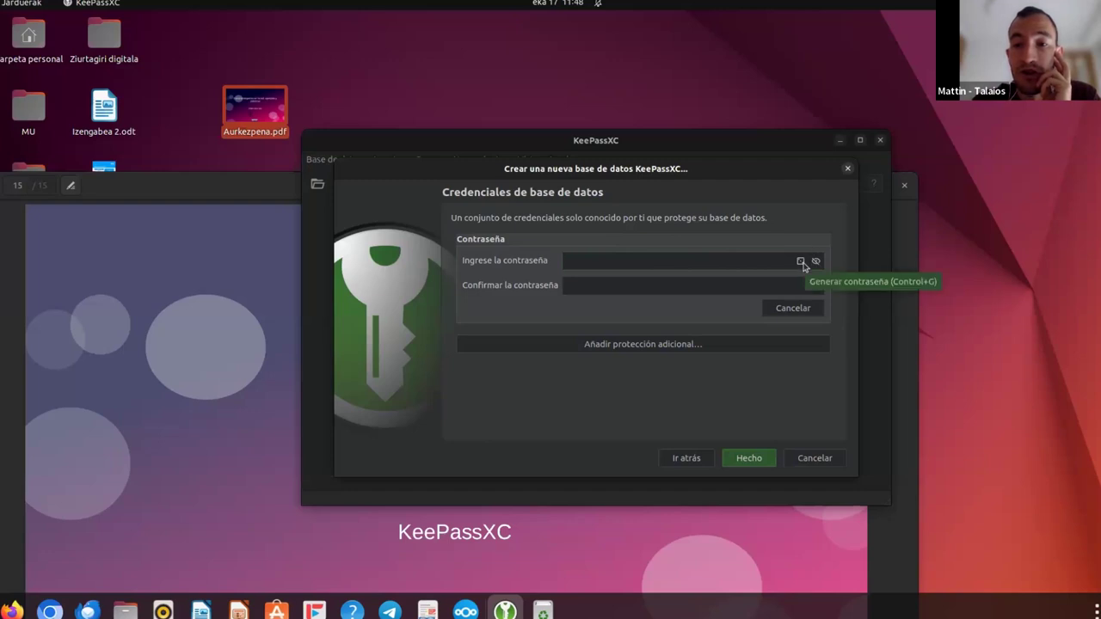
{"action": "left_click", "coordinate": [800, 262]}
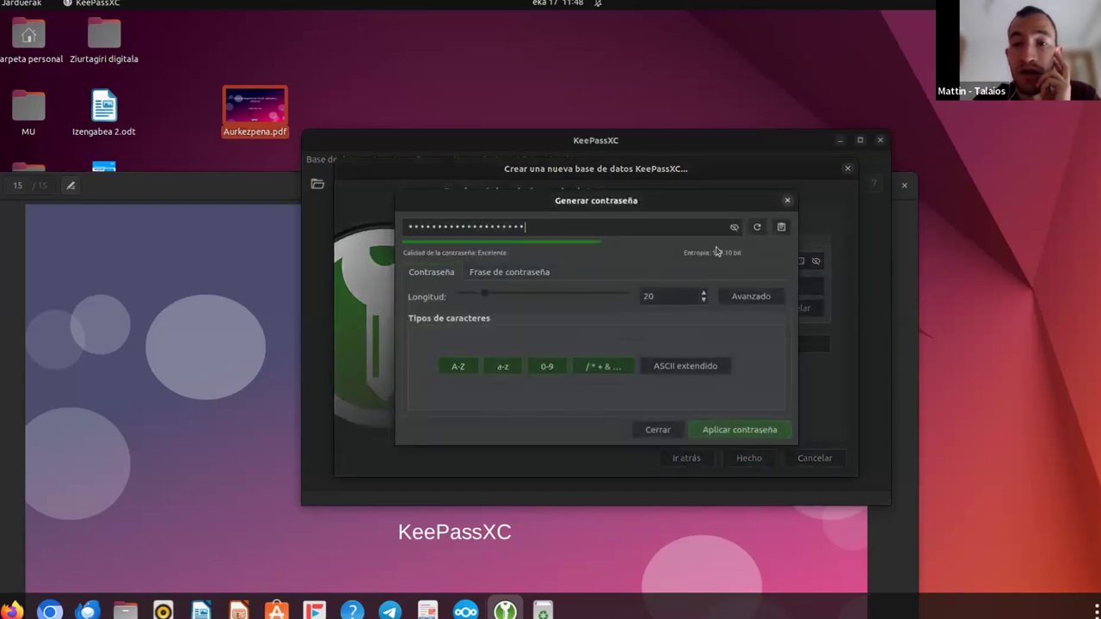
- Toggle special characters off and on, close the generator unapplied, and begin typing the master password
{"action": "left_click", "coordinate": [735, 228]}
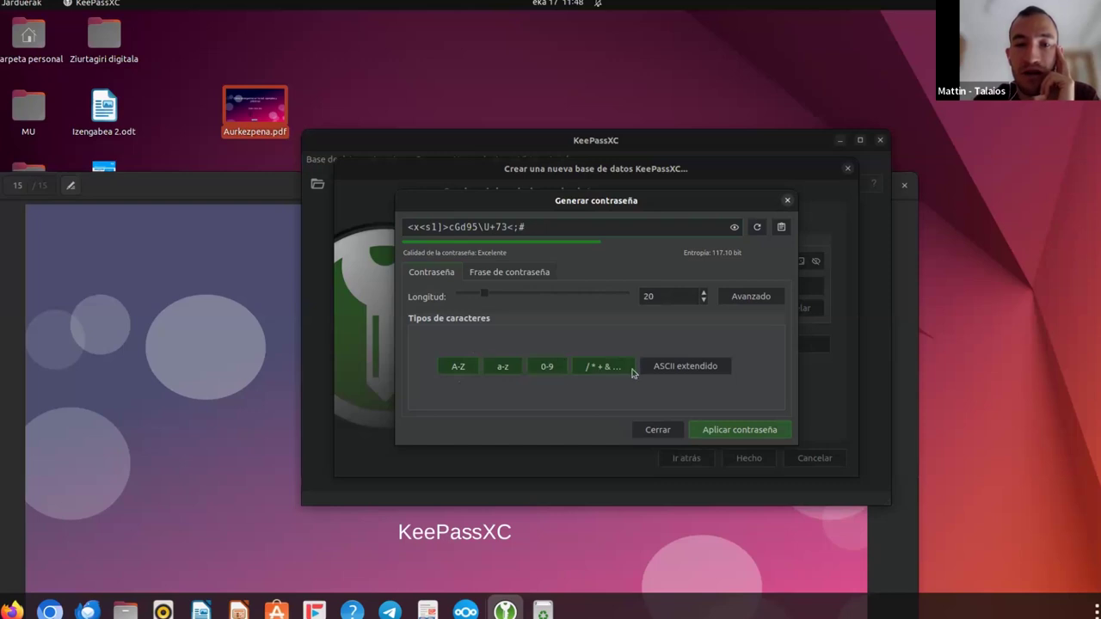
{"action": "left_click", "coordinate": [595, 373]}
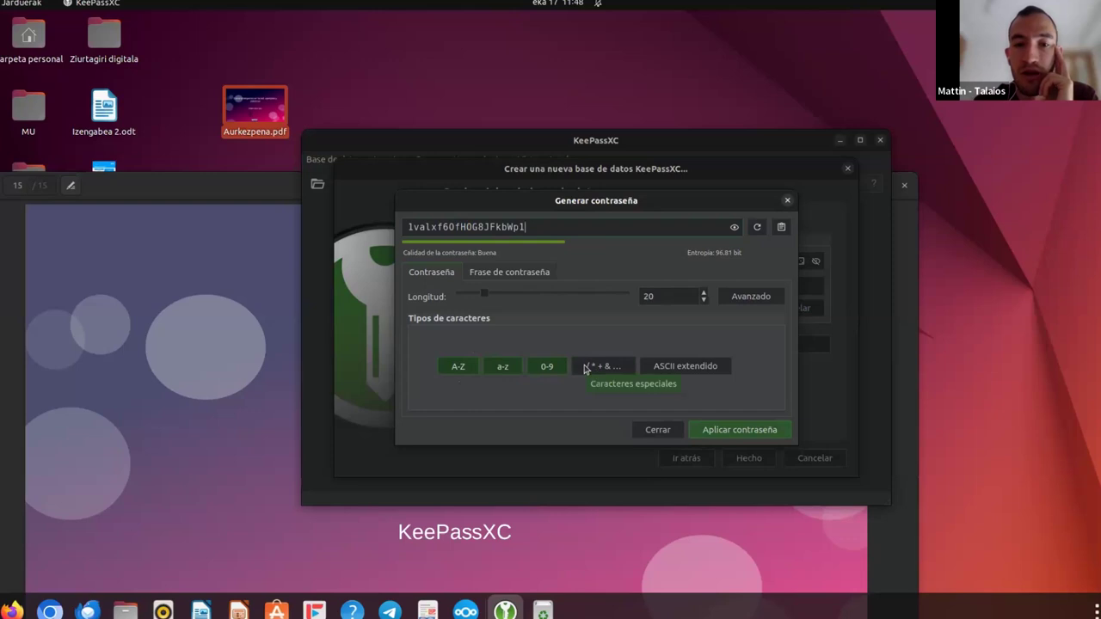
{"action": "left_click", "coordinate": [601, 367]}
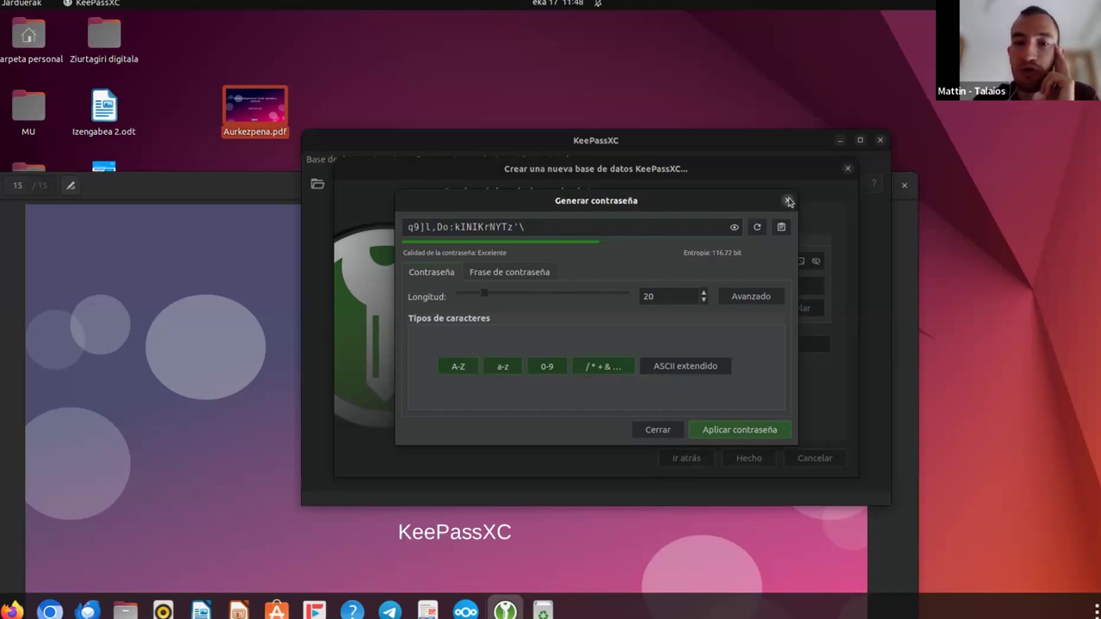
{"action": "left_click", "coordinate": [788, 201]}
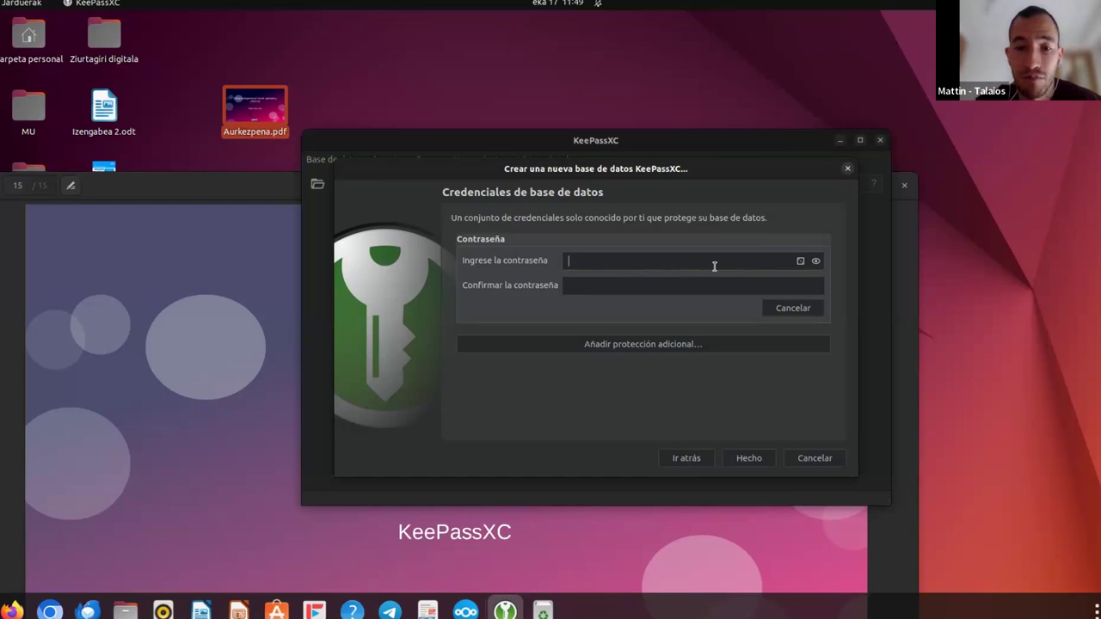
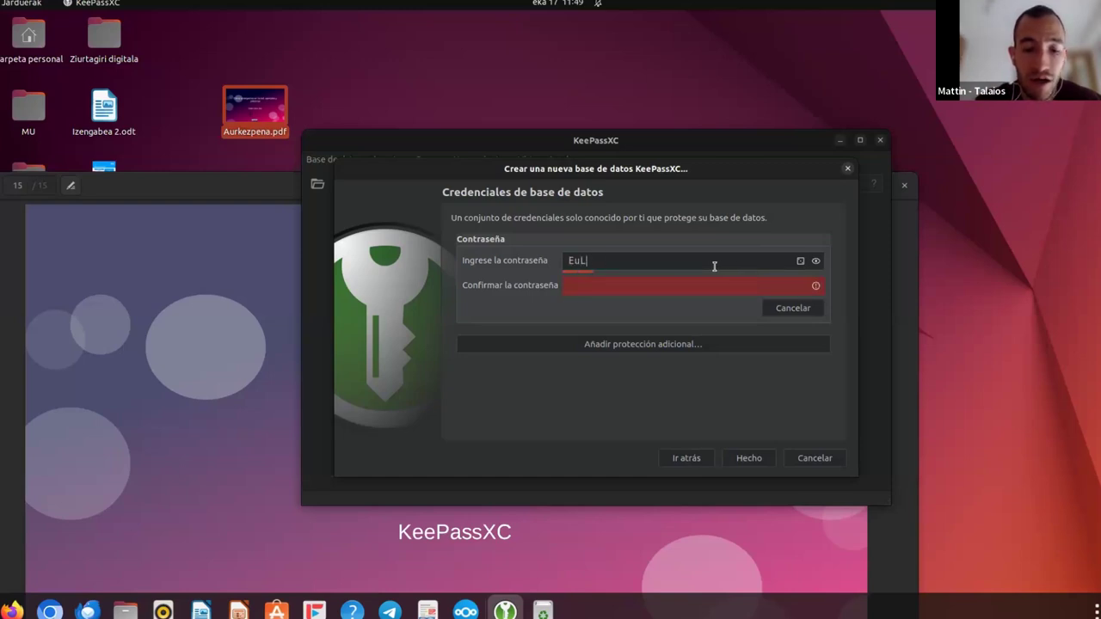
- Finish and confirm the database master password, submit it, and continue past the weak-password warning
{"action": "key", "text": "Caps_Lock"}
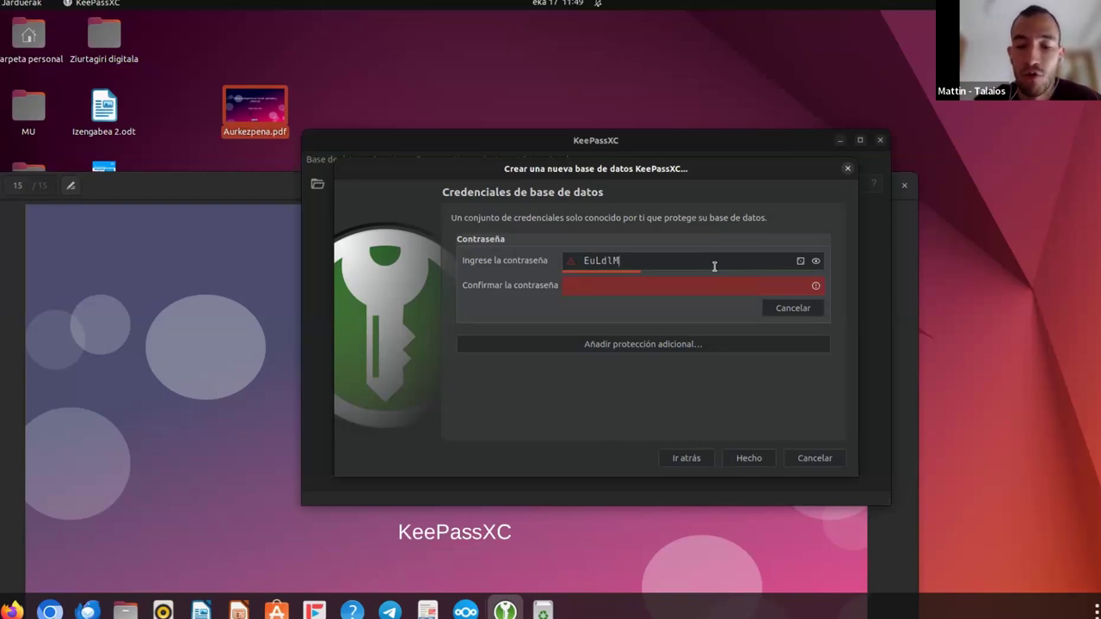
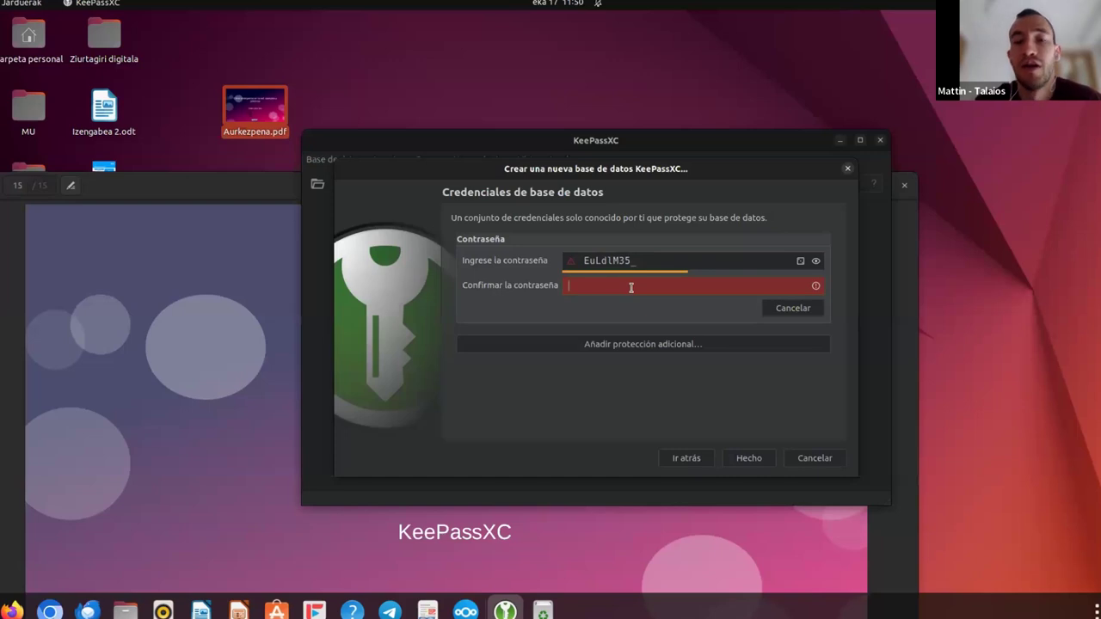
{"action": "key", "text": "BackSpace"}
{"action": "key", "text": "BackSpace"}
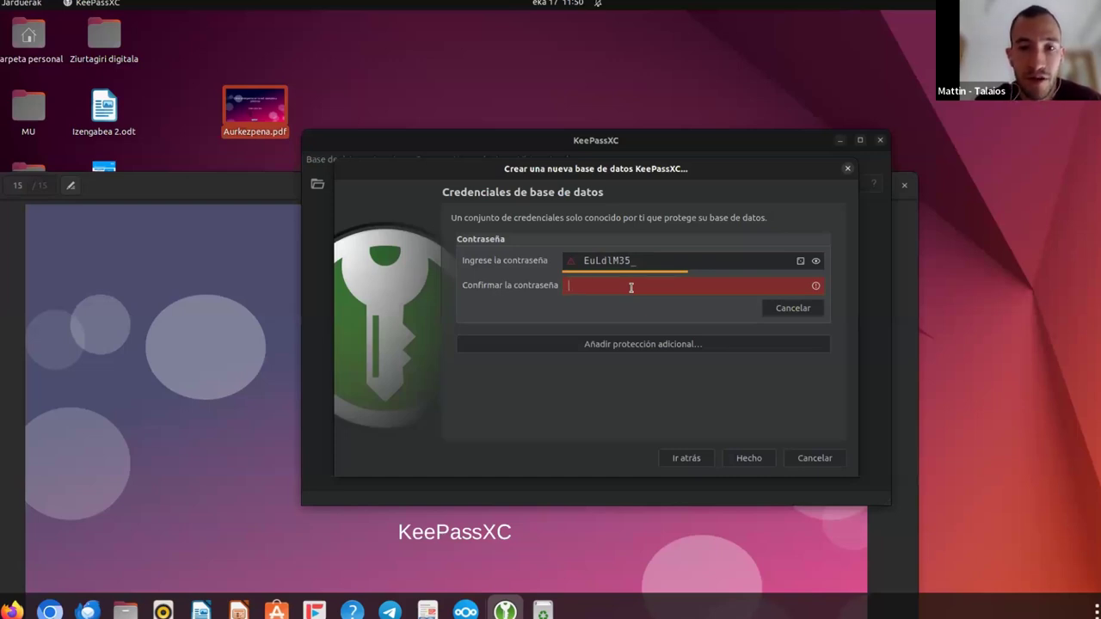
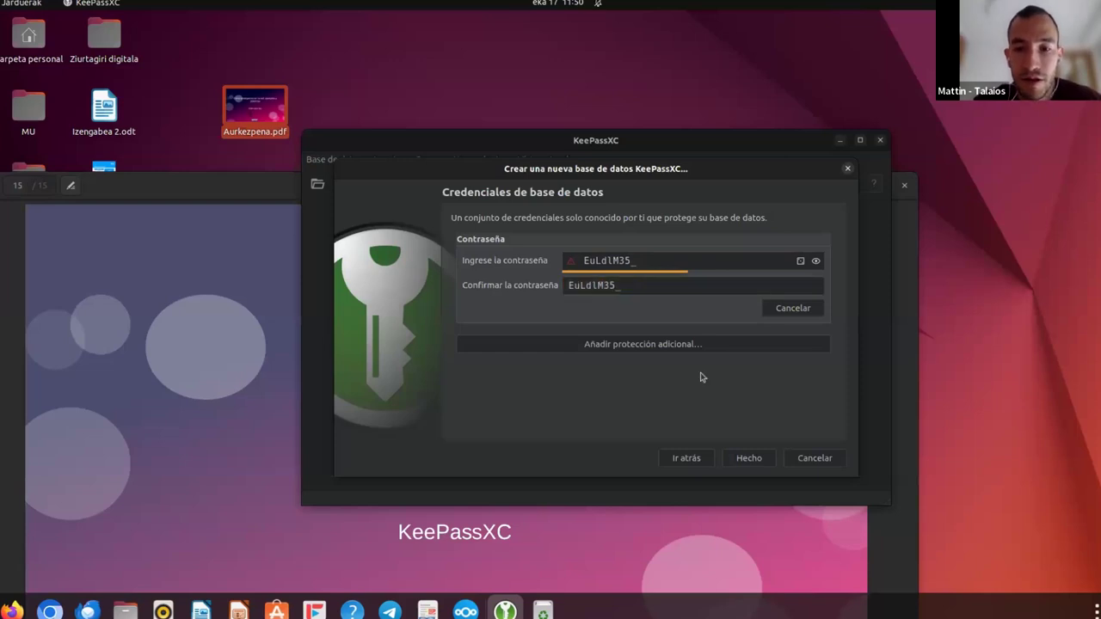
{"action": "left_click", "coordinate": [765, 460]}
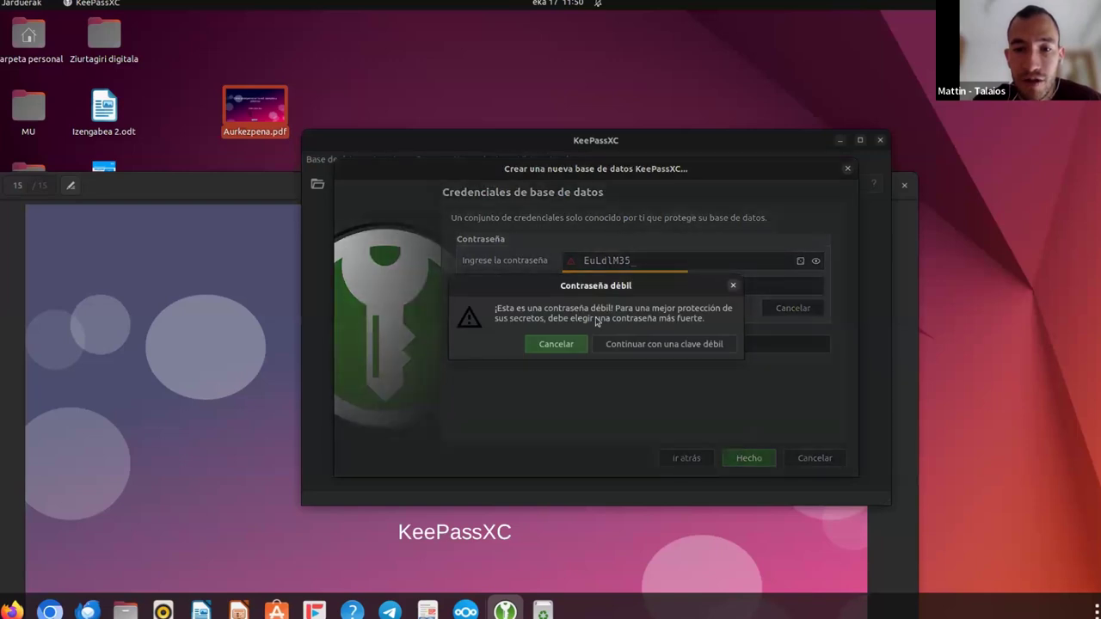
{"action": "left_click", "coordinate": [663, 345]}
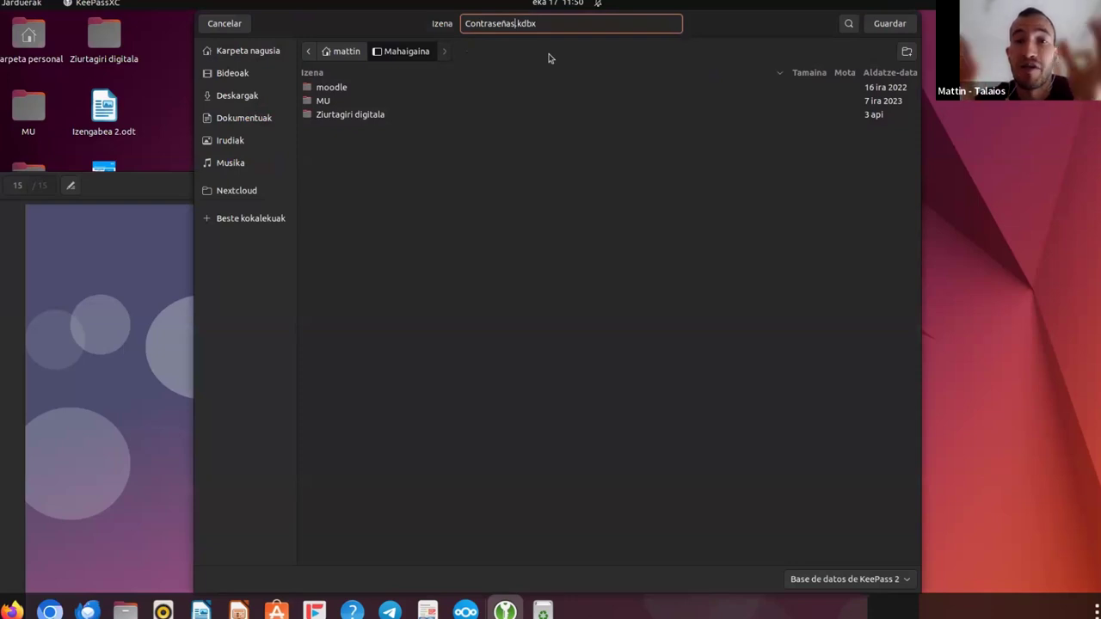
- Save the new database as Contraseñas.kdbx in the Mahaigaina folder
{"action": "left_click", "coordinate": [886, 27]}
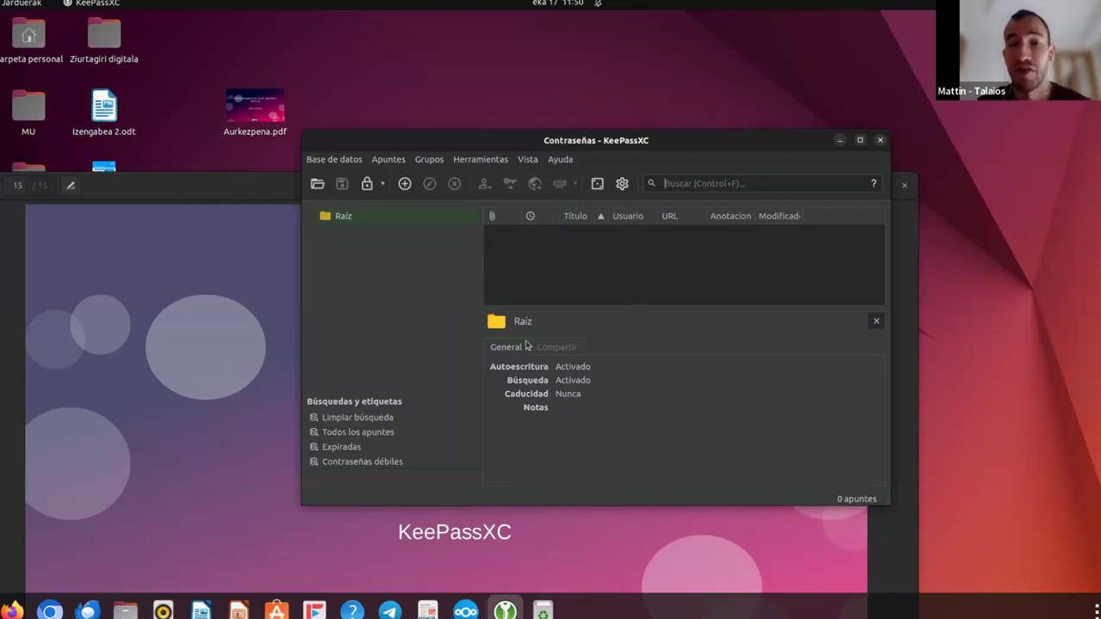
- Add a new entry titled Correo with the email account as its username
{"action": "left_click", "coordinate": [404, 183]}
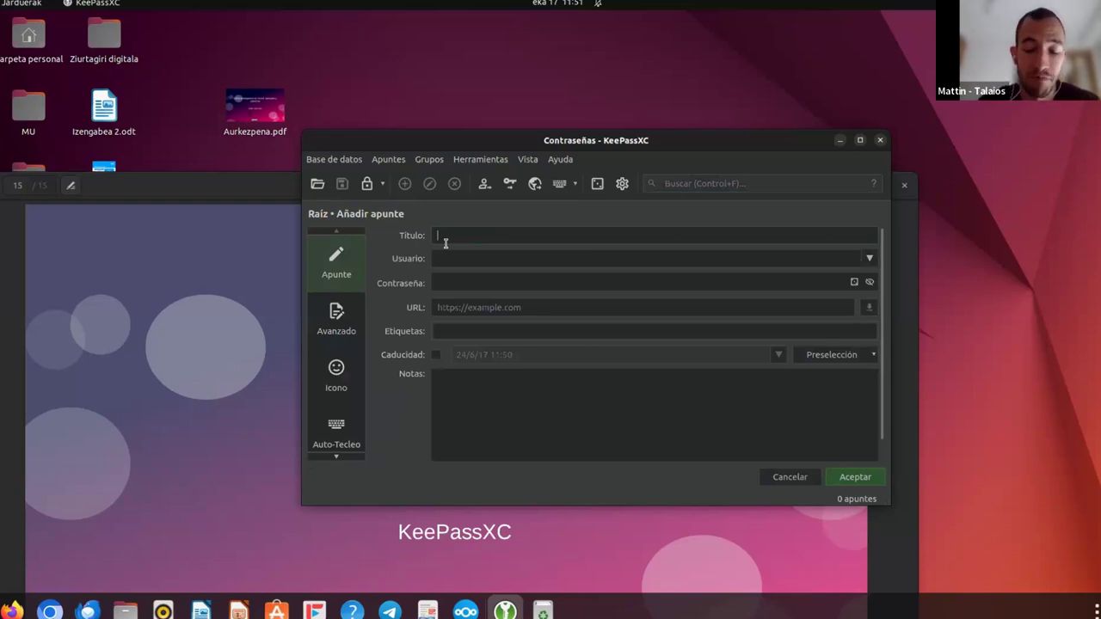
{"action": "type", "text": "Correo"}
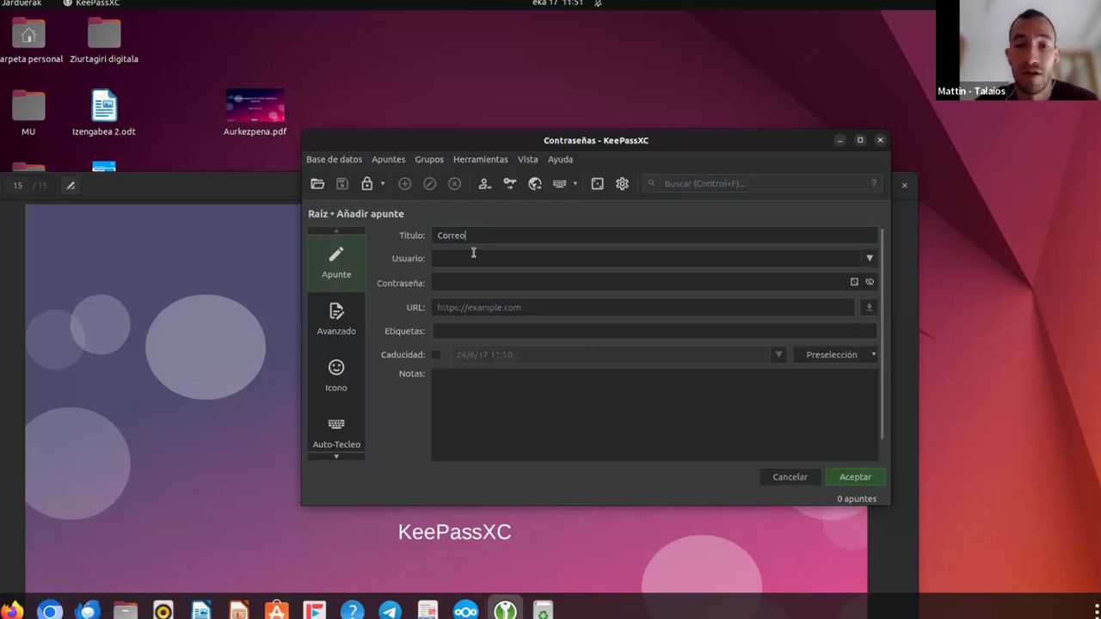
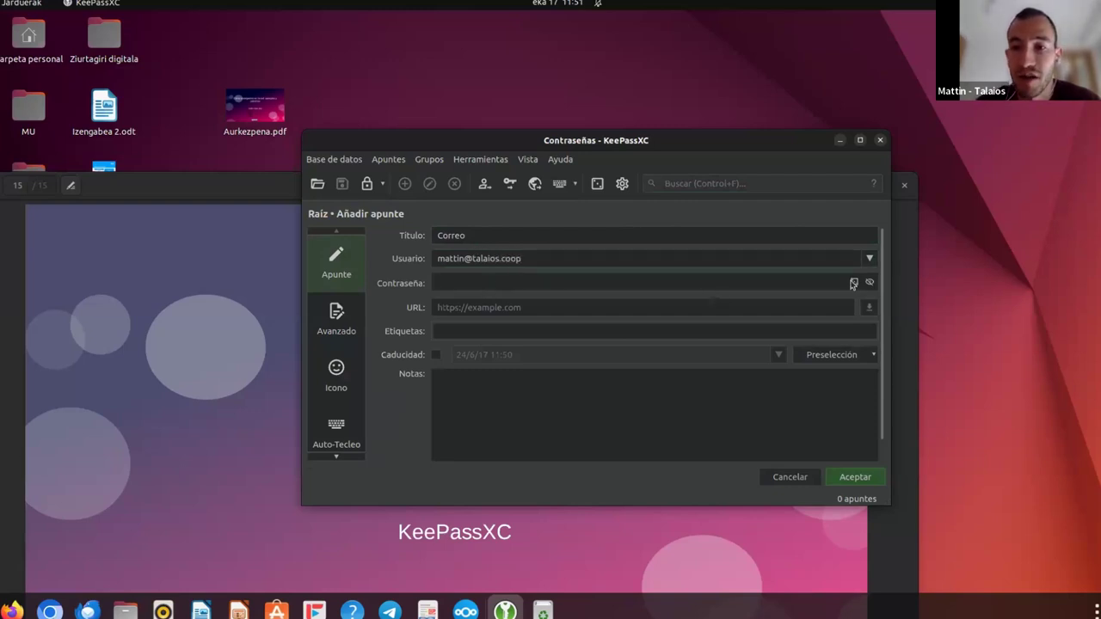
- Give the Correo entry a generated 20-character password and save it
{"action": "left_click", "coordinate": [853, 282]}
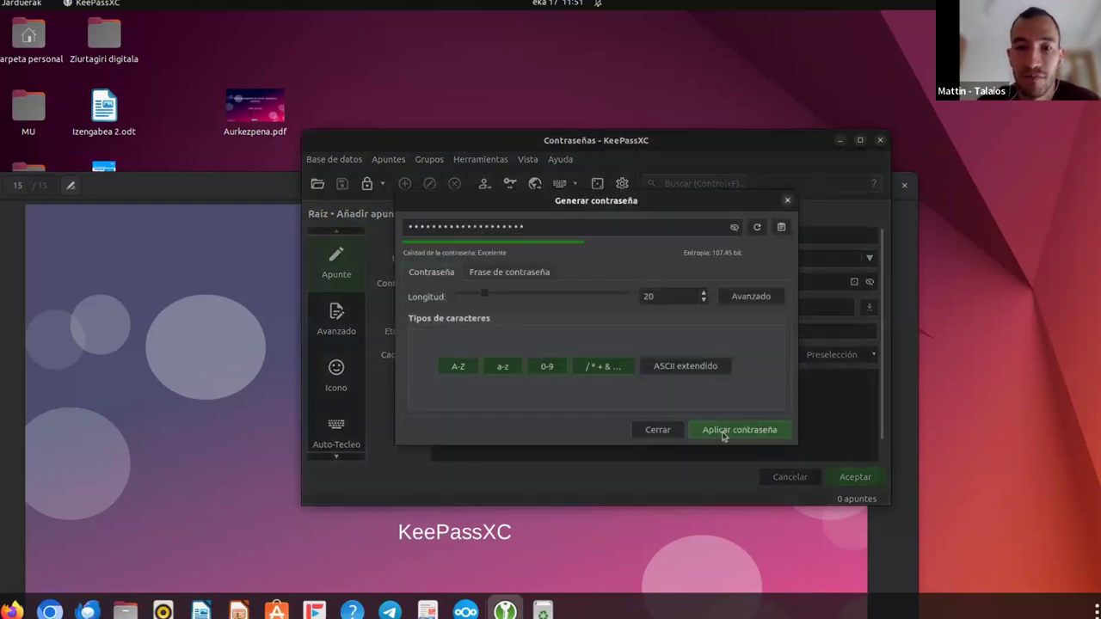
{"action": "left_click", "coordinate": [733, 228]}
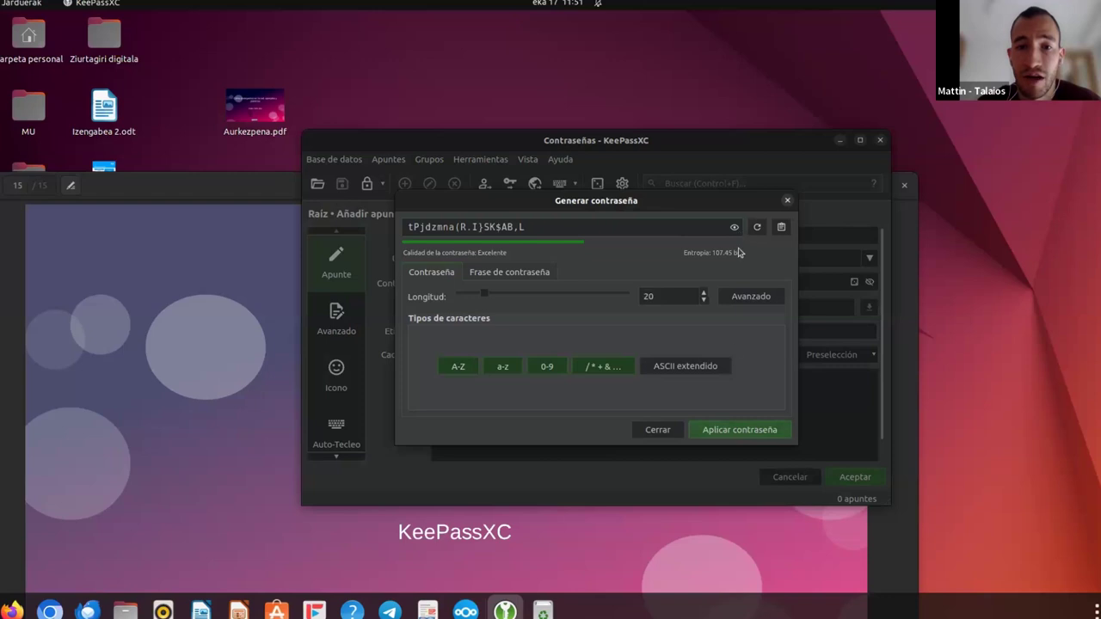
{"action": "left_click", "coordinate": [731, 421]}
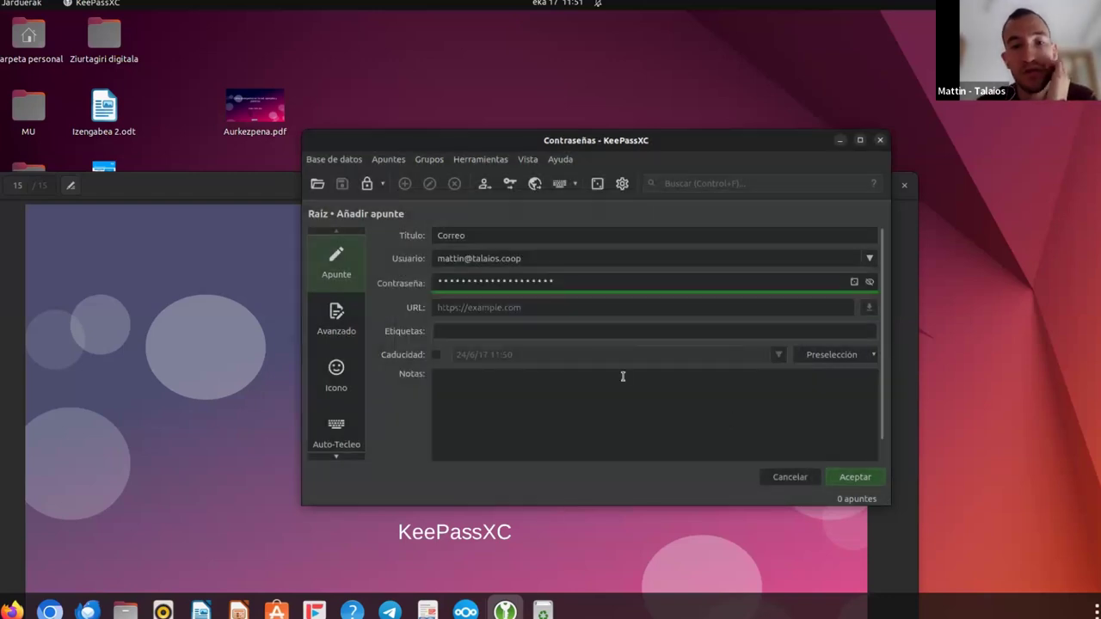
{"action": "left_click", "coordinate": [491, 308]}
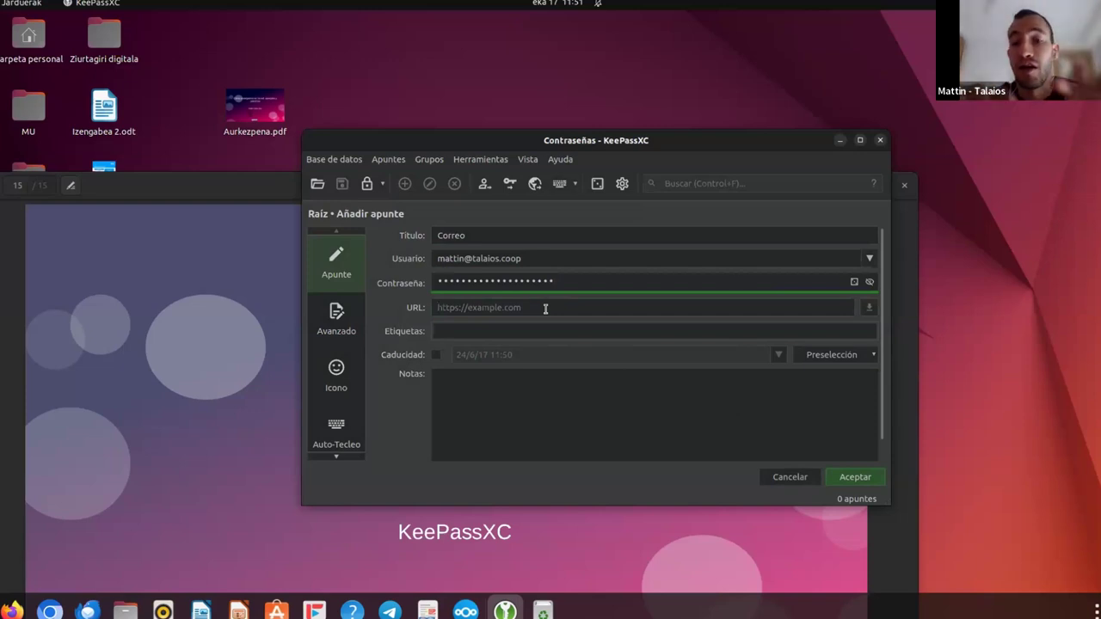
{"action": "left_click", "coordinate": [545, 308]}
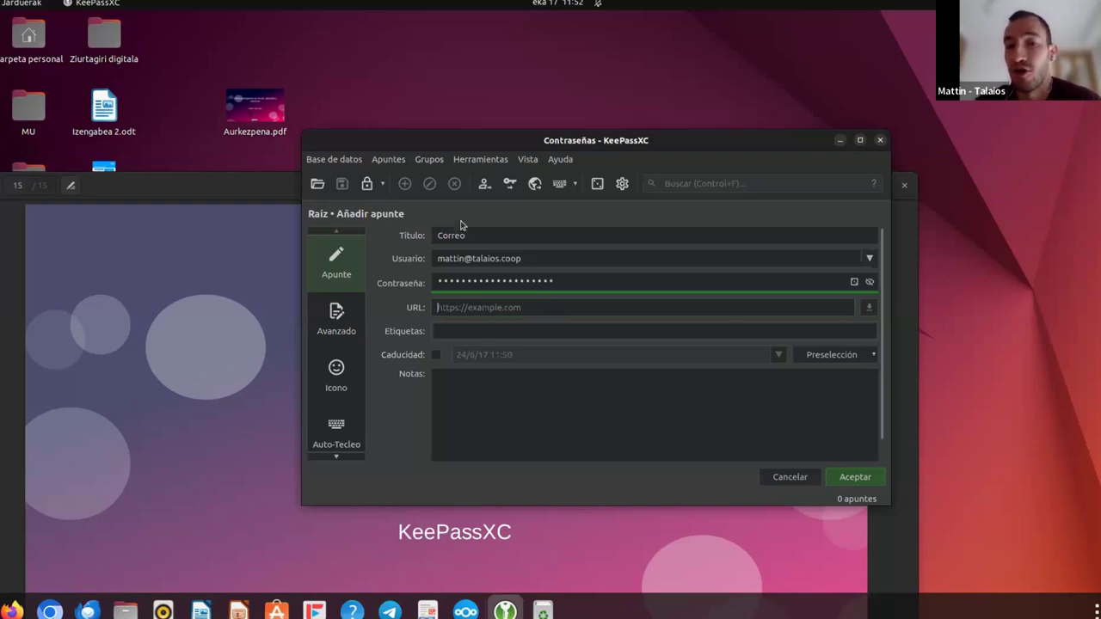
{"action": "left_click", "coordinate": [855, 478]}
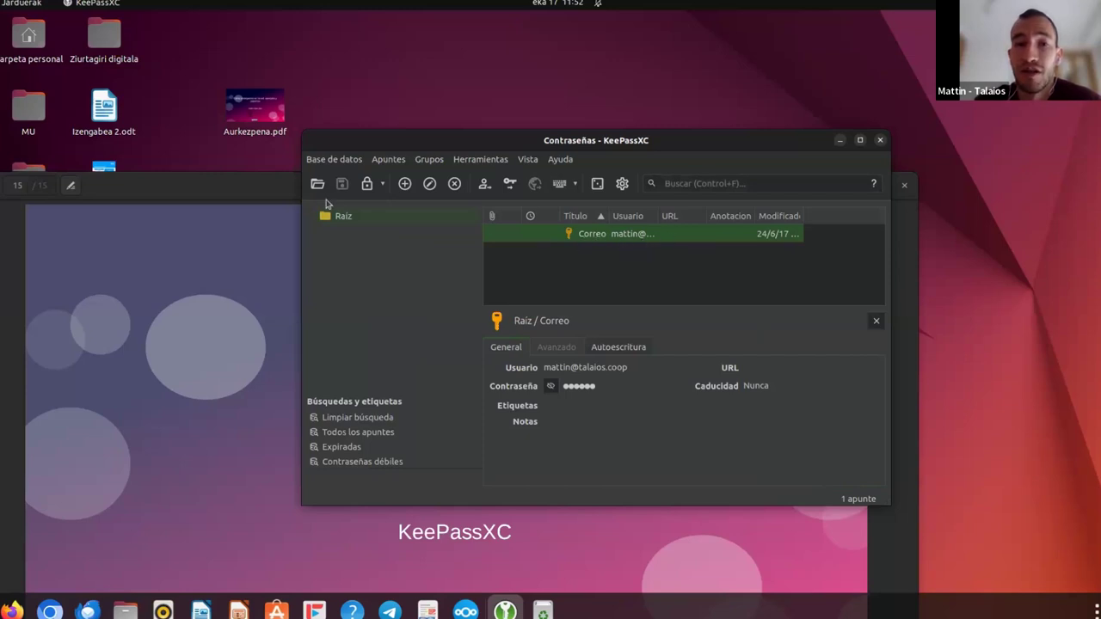
- Check the Correo entry's context menu, dismiss it, and return to the Firefox window
{"action": "right_click", "coordinate": [584, 242]}
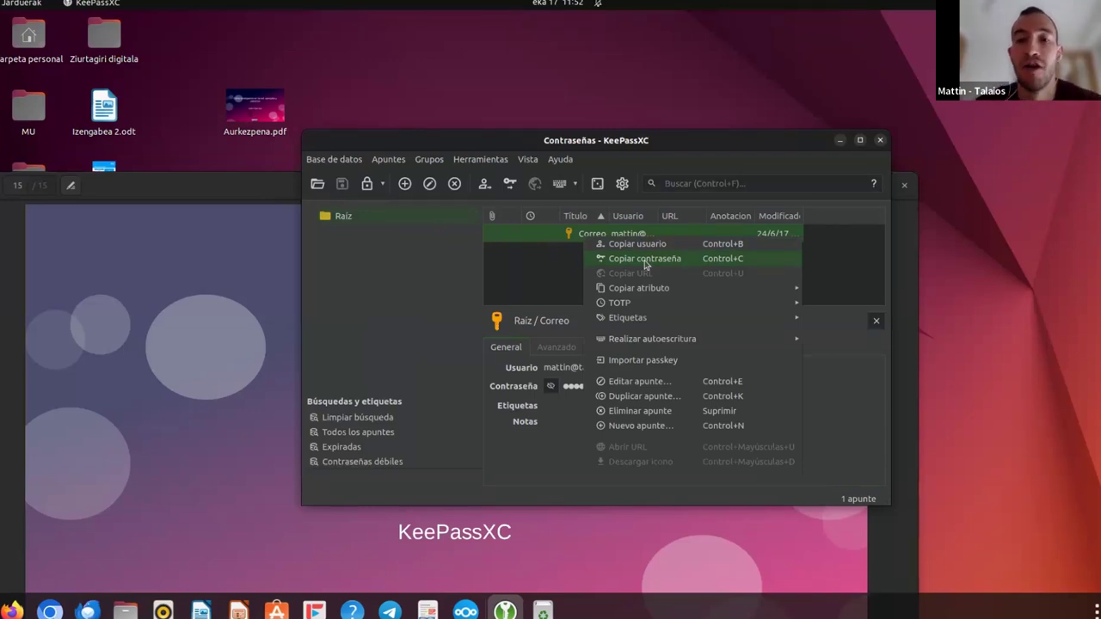
{"action": "left_click", "coordinate": [546, 268]}
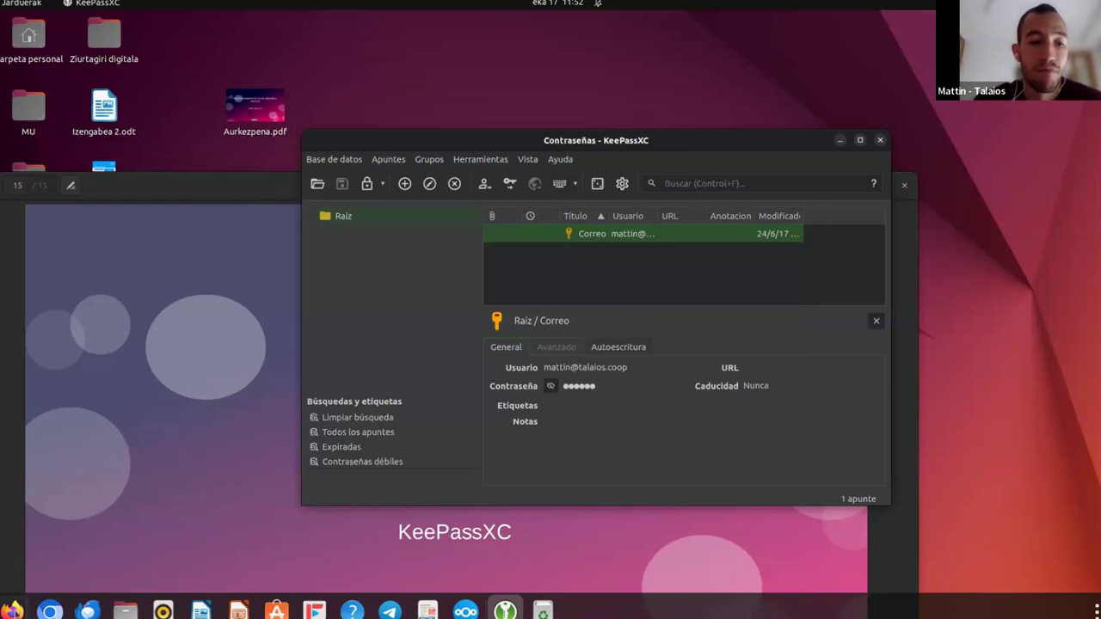
{"action": "left_click", "coordinate": [12, 610]}
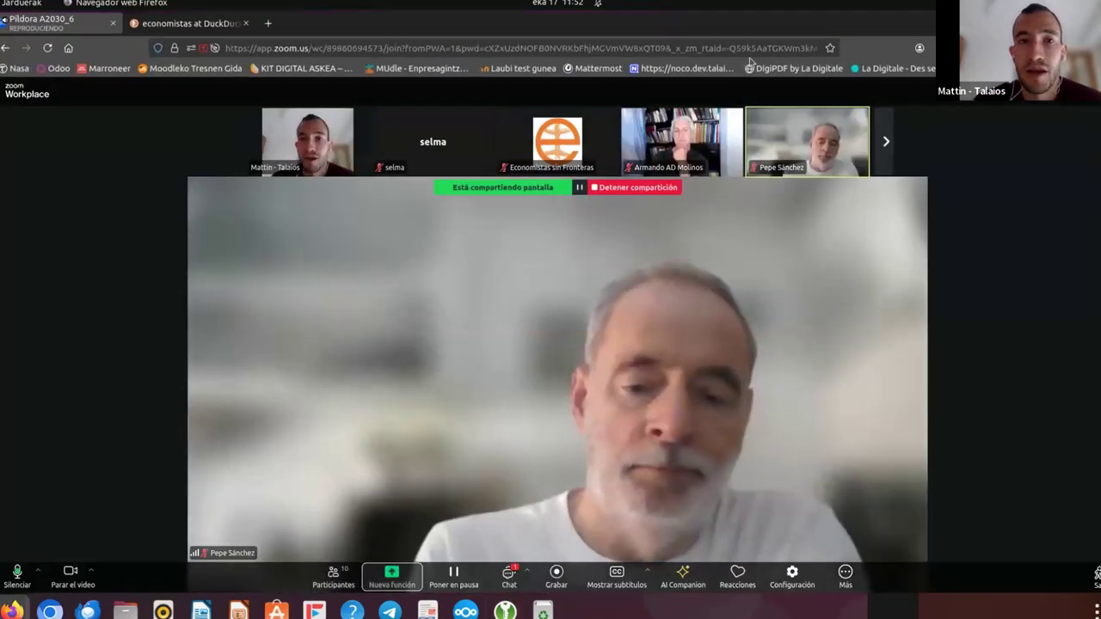
- Search the Firefox add-ons manager for 'keepass'
{"action": "key", "text": "ctrl+Tab"}
{"action": "left_click", "coordinate": [1061, 48]}
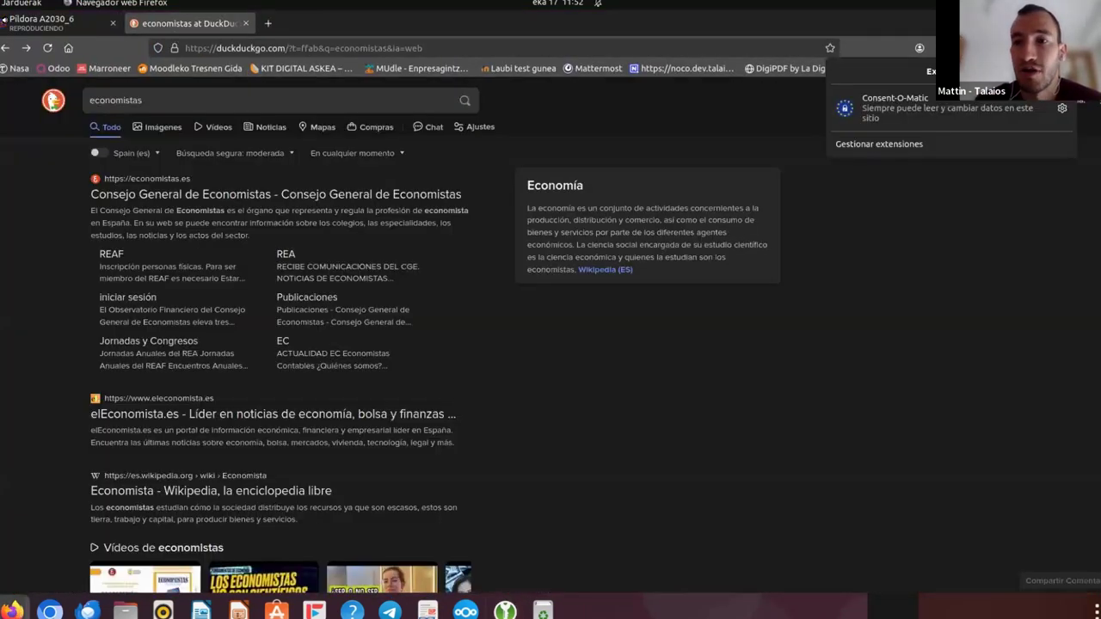
{"action": "left_click", "coordinate": [978, 151]}
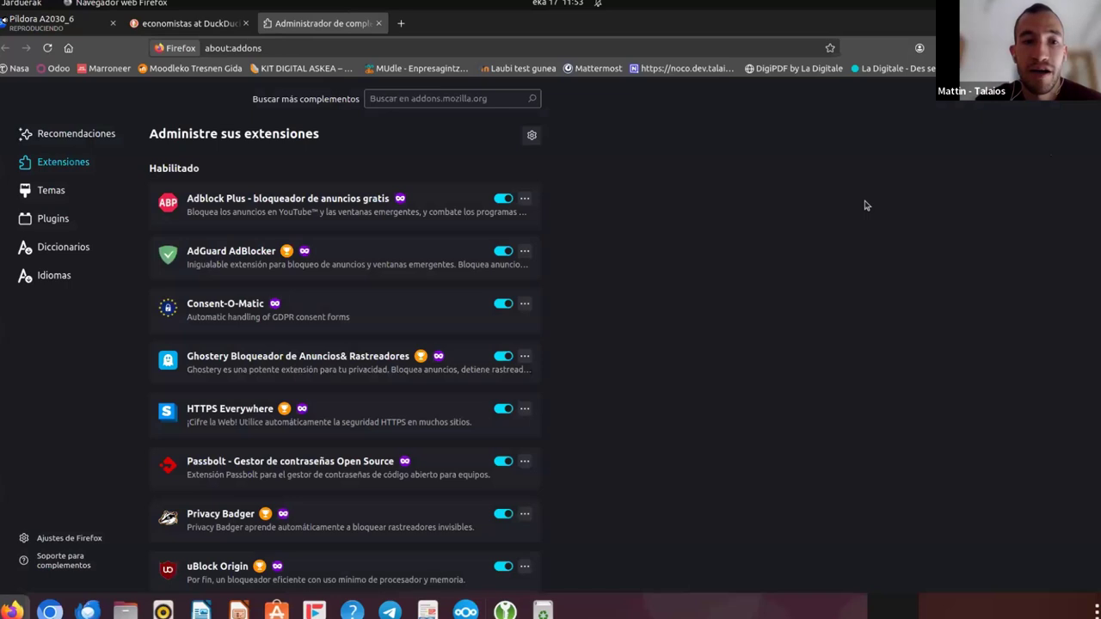
{"action": "left_click", "coordinate": [404, 99]}
{"action": "type", "text": "keepass"}
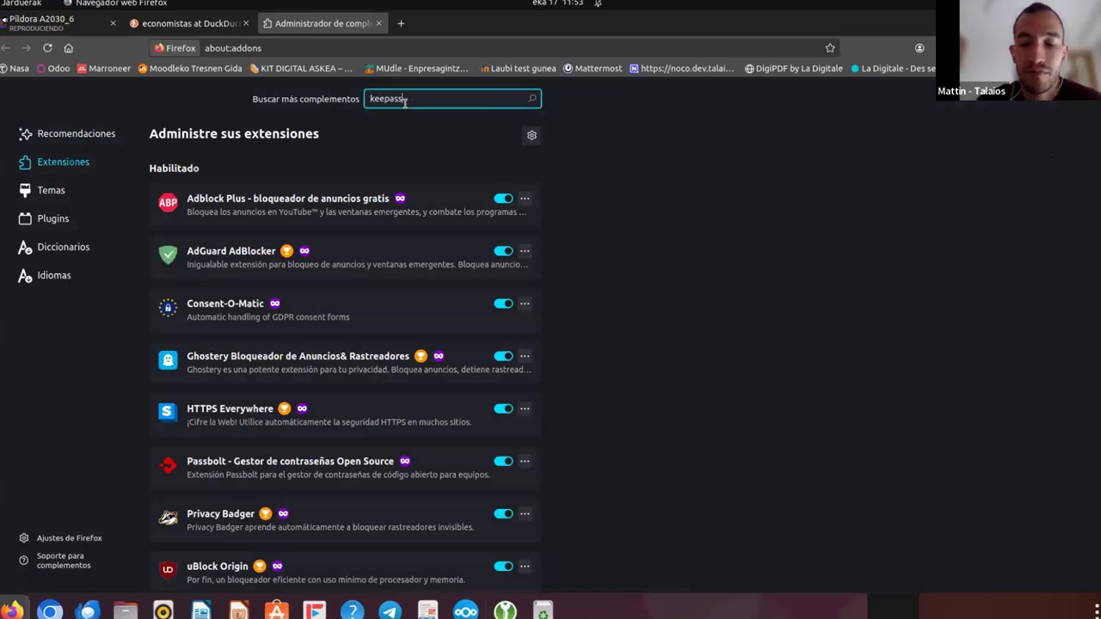
{"action": "key", "text": "Return"}
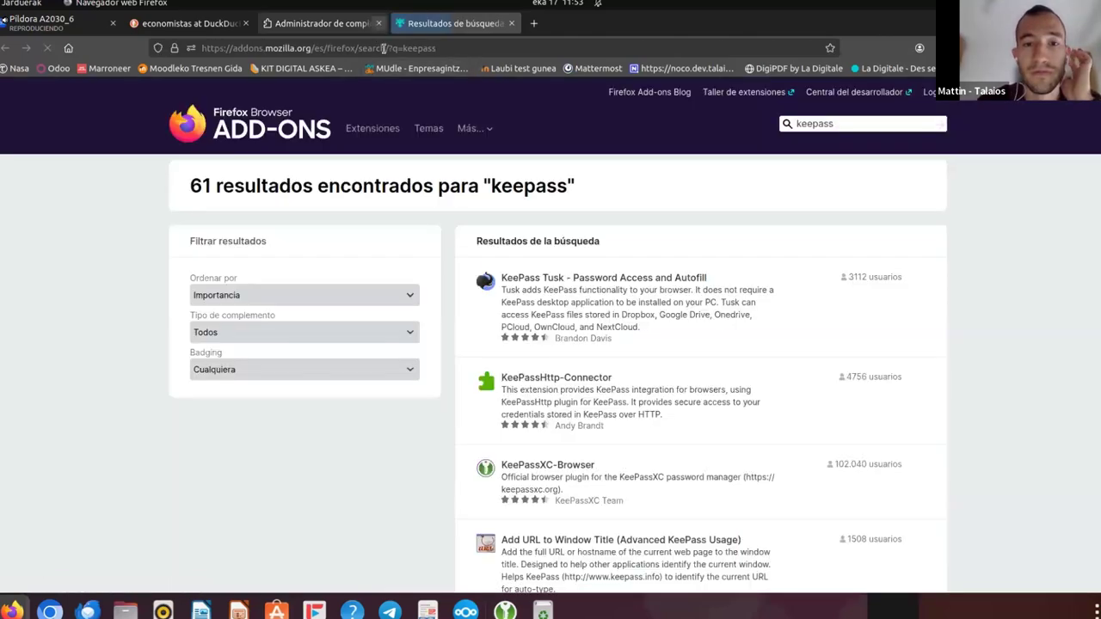
{"action": "scroll", "coordinate": [496, 267], "scroll_direction": "down", "scroll_amount": 1}
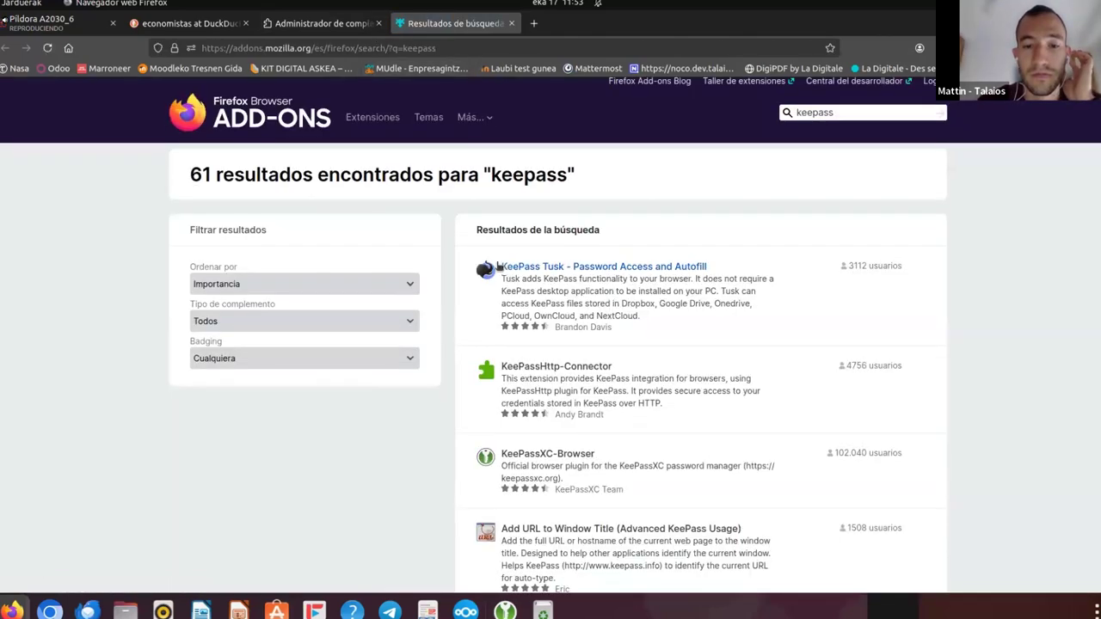
- Install KeePassXC-Browser in Firefox, granting its requested permissions
{"action": "left_click", "coordinate": [571, 457]}
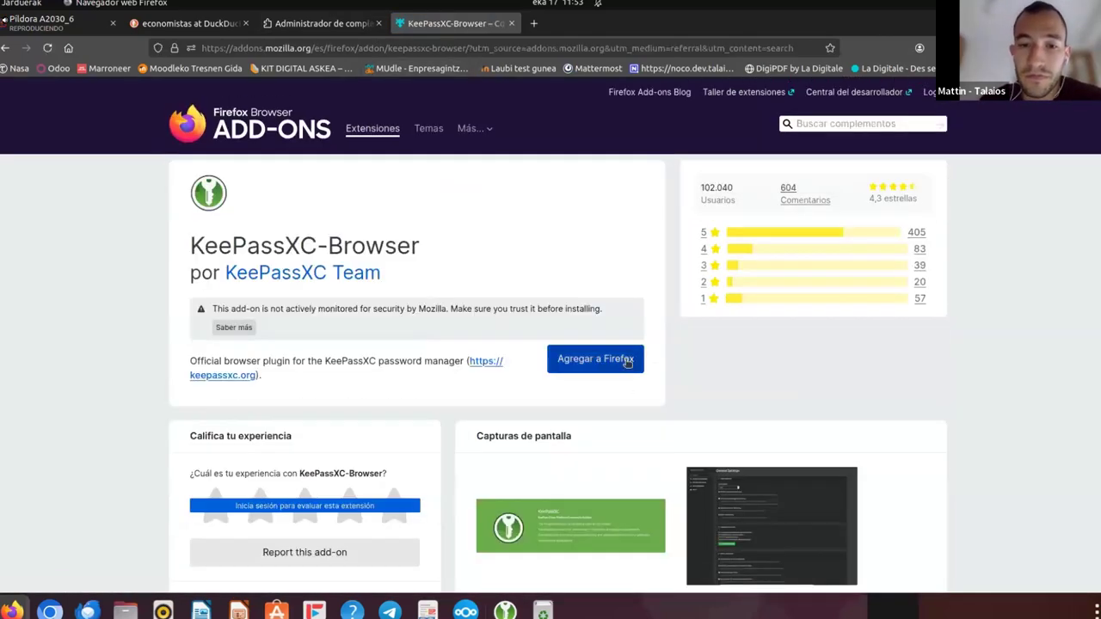
{"action": "left_click", "coordinate": [626, 363]}
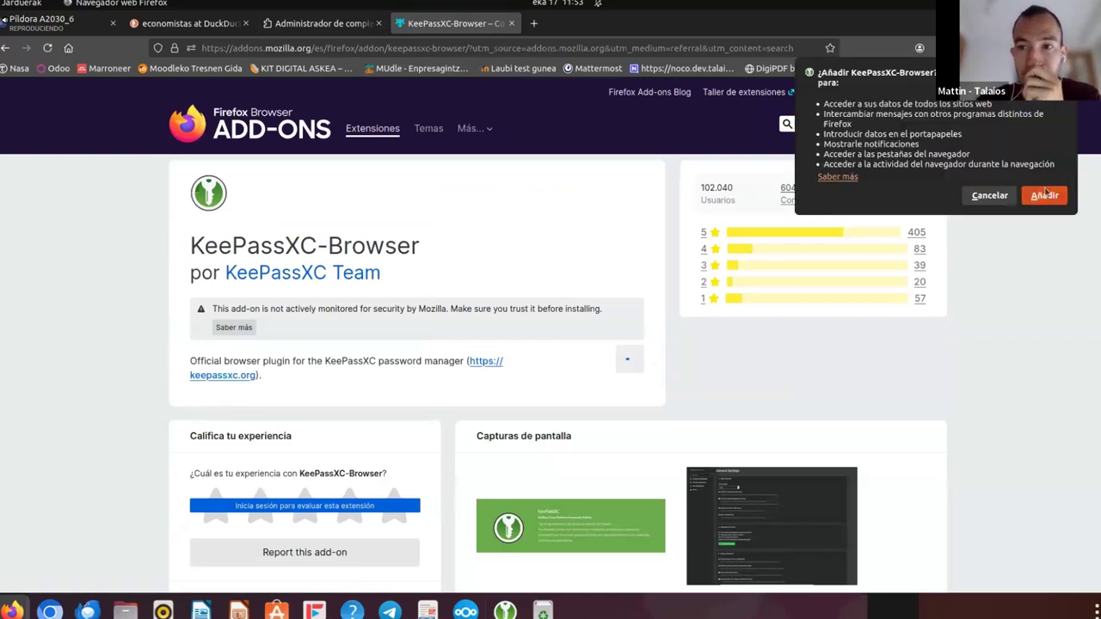
{"action": "left_click", "coordinate": [1043, 195]}
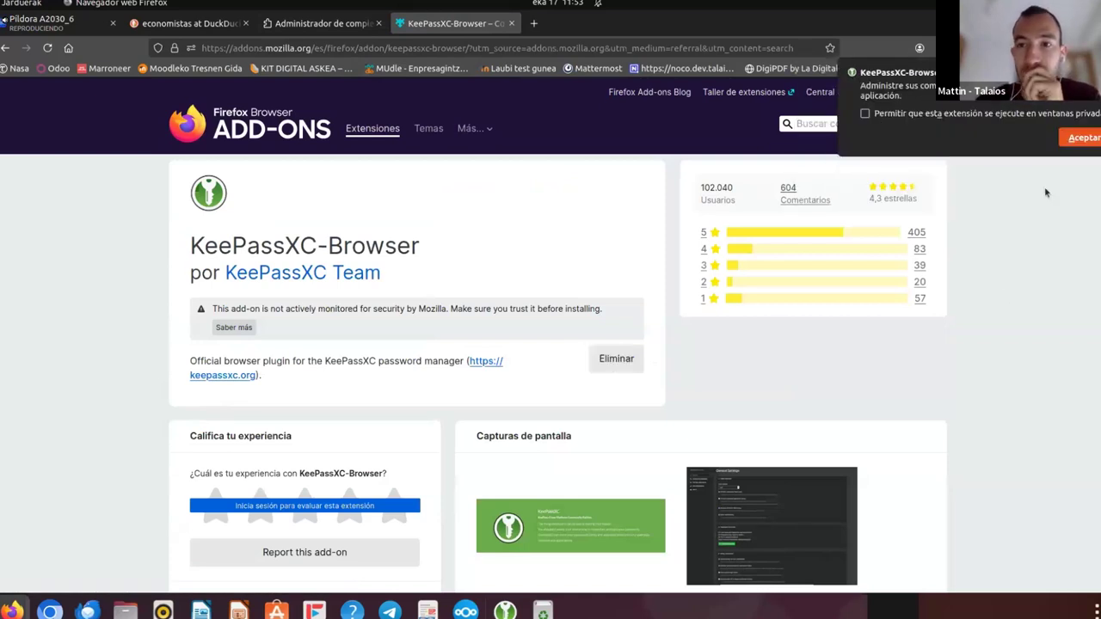
{"action": "left_click", "coordinate": [1082, 139]}
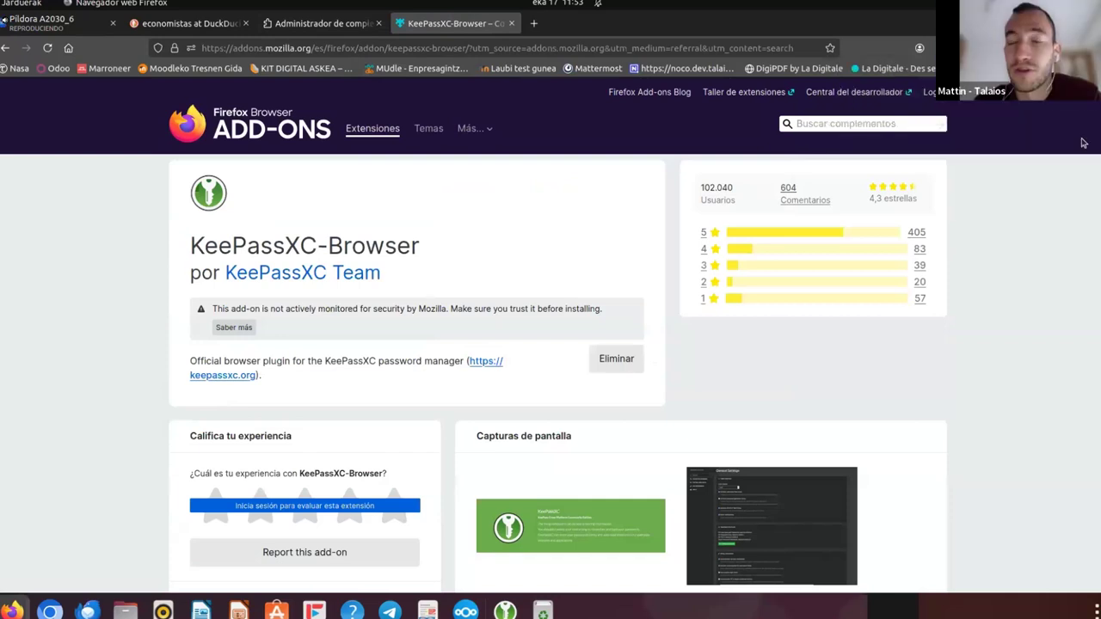
- Go from the toolbar extensions panel to the full installed-extensions management page
{"action": "left_click", "coordinate": [1059, 48]}
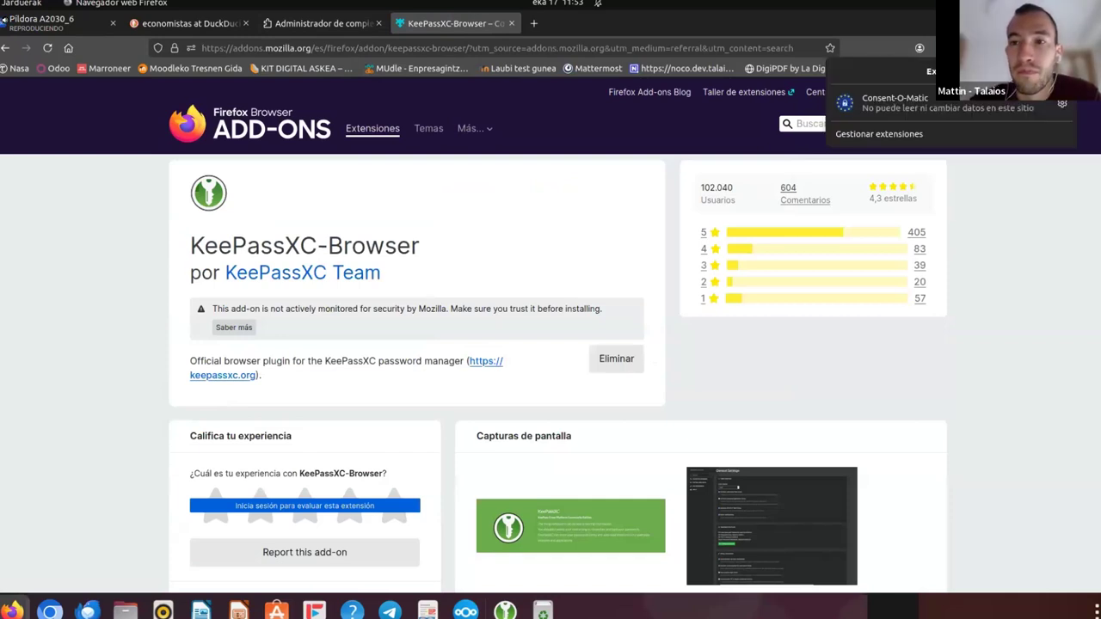
{"action": "left_click", "coordinate": [998, 247]}
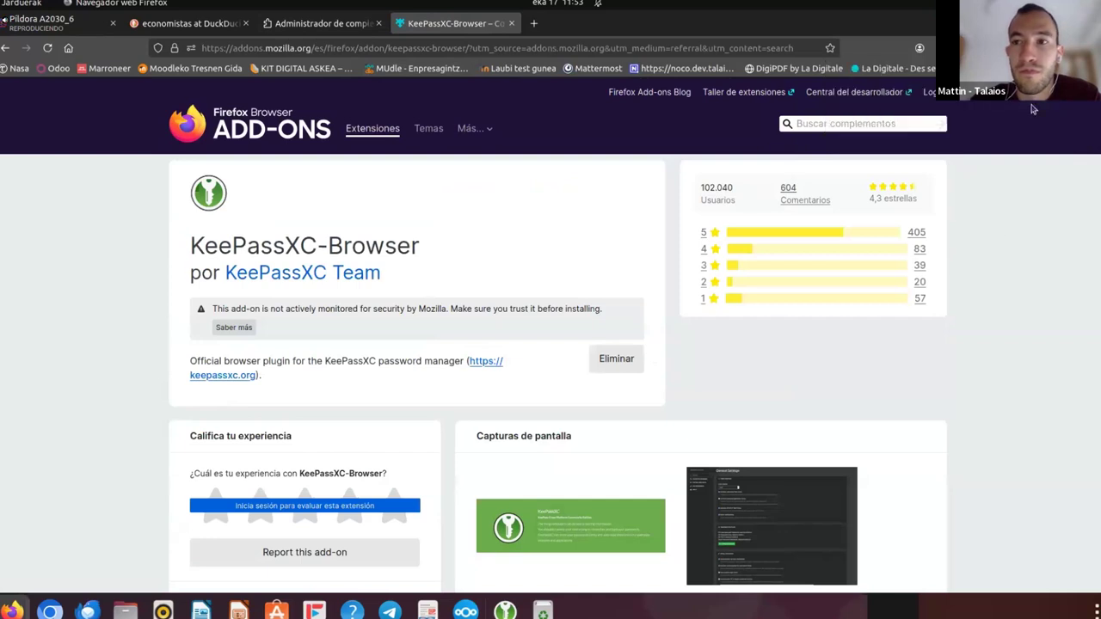
{"action": "left_click", "coordinate": [1060, 47]}
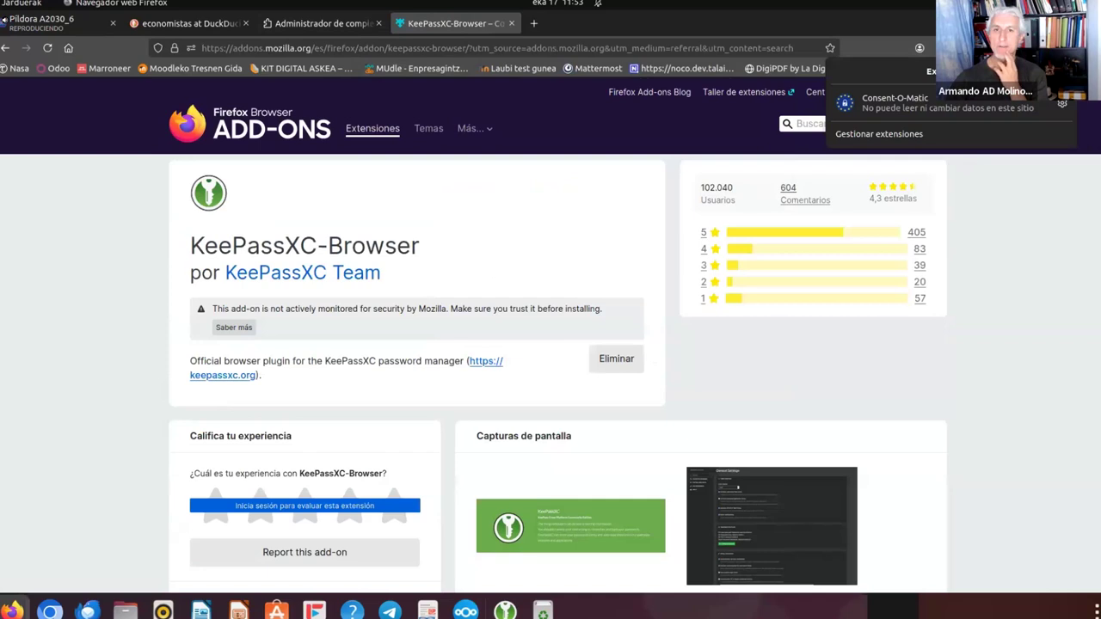
{"action": "key", "text": "Escape"}
{"action": "left_click", "coordinate": [1060, 47]}
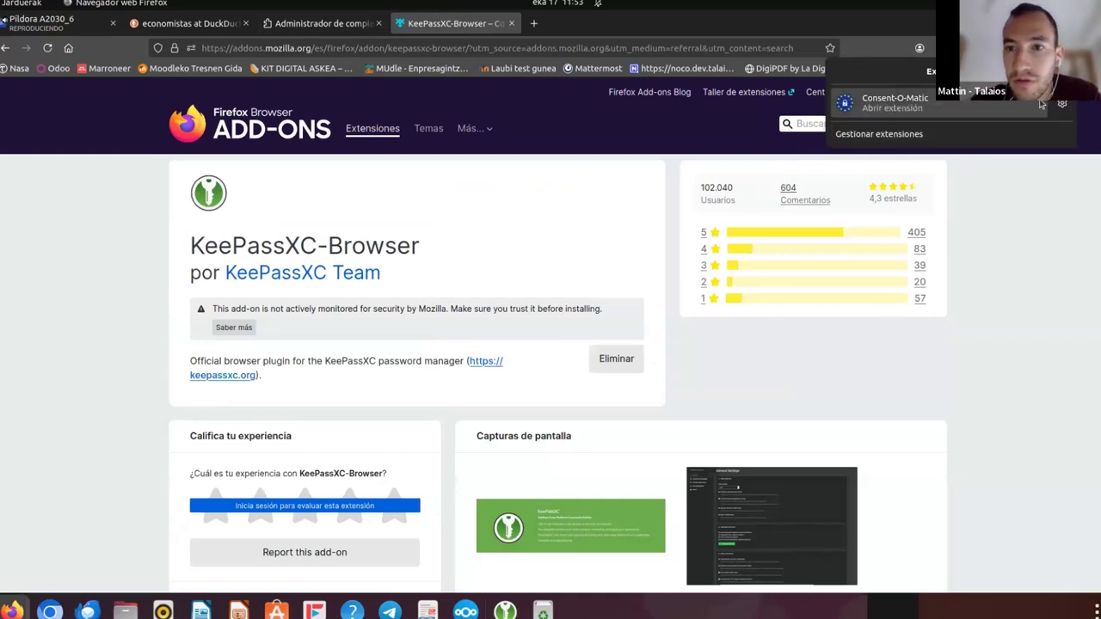
{"action": "left_click", "coordinate": [1007, 129]}
{"action": "scroll", "coordinate": [393, 311], "scroll_direction": "down", "scroll_amount": 3}
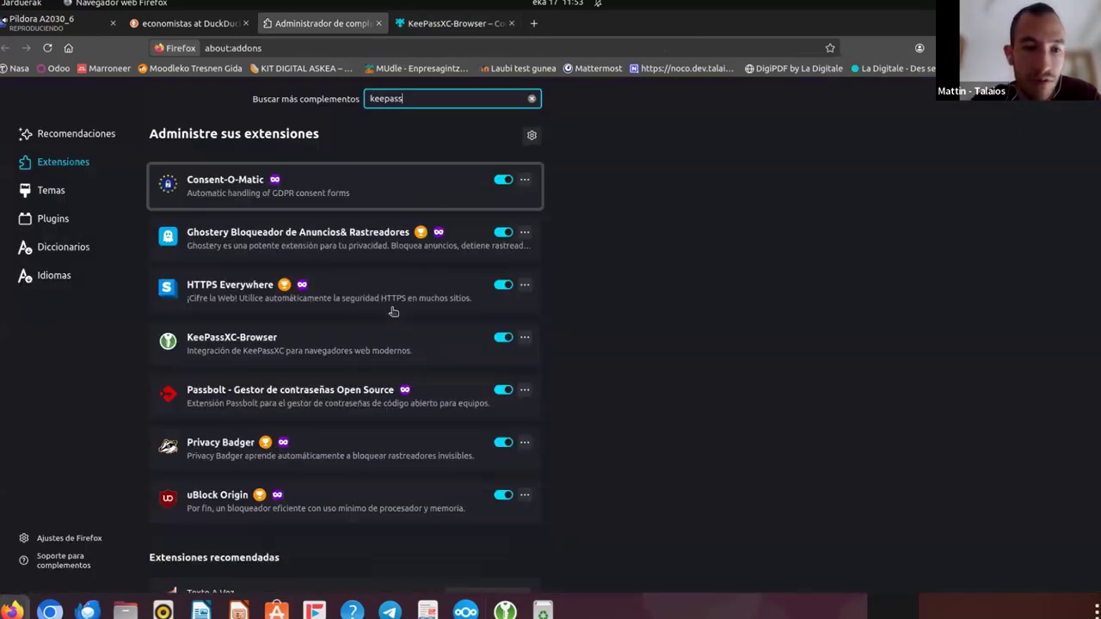
- Allow KeePassXC-Browser in private windows, close the add-ons tab, and request a KeePassXC connection
{"action": "left_click", "coordinate": [523, 325]}
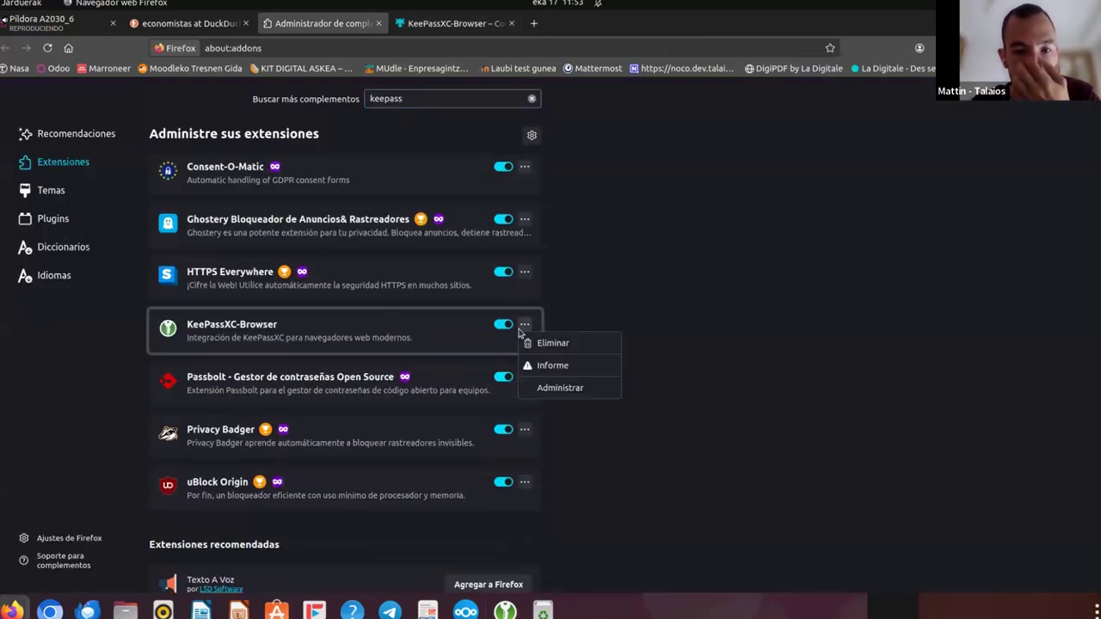
{"action": "left_click", "coordinate": [560, 388]}
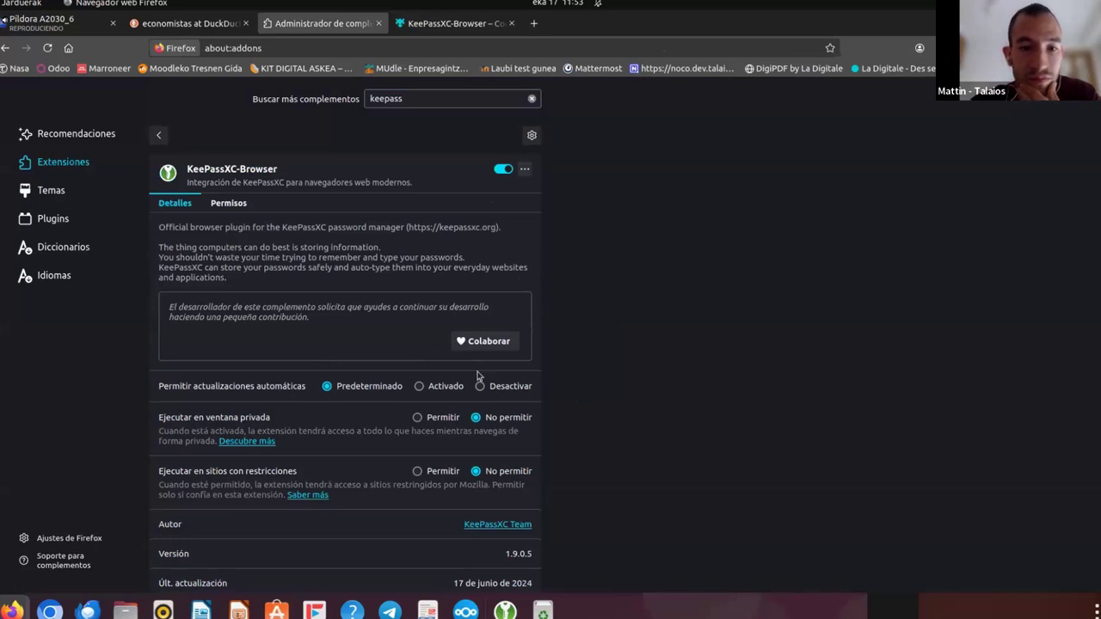
{"action": "left_click", "coordinate": [440, 418]}
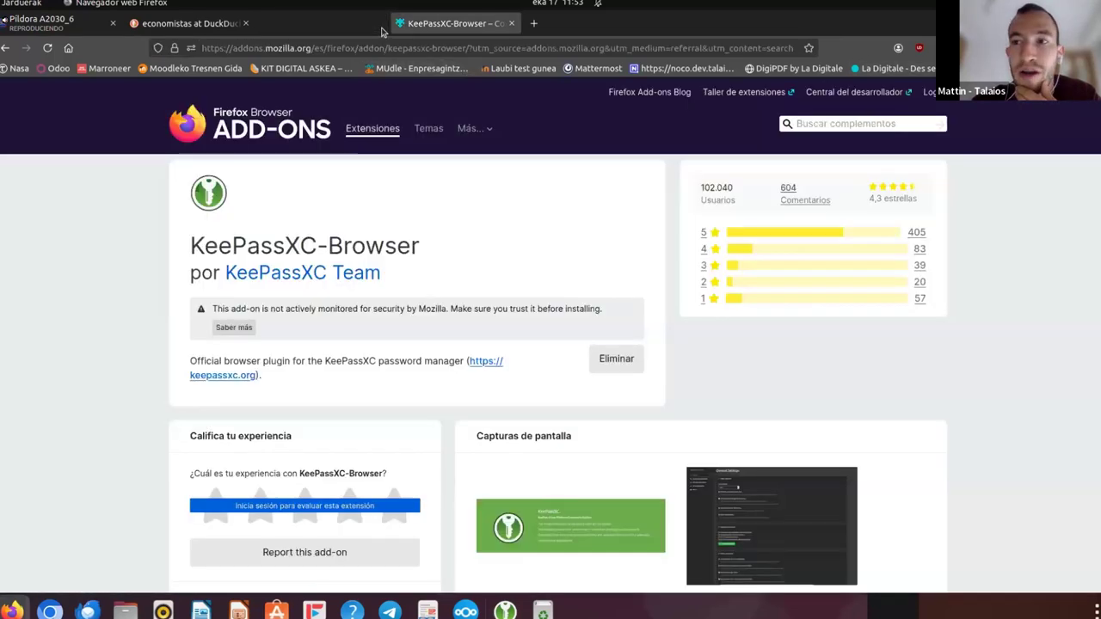
{"action": "left_click", "coordinate": [378, 23]}
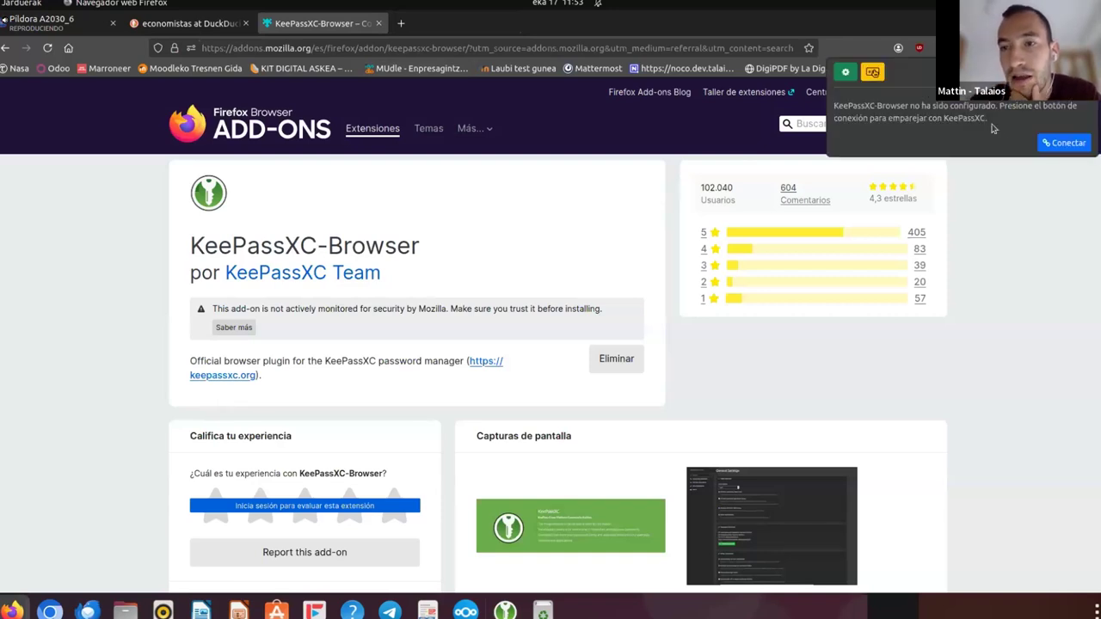
{"action": "left_click", "coordinate": [1066, 144]}
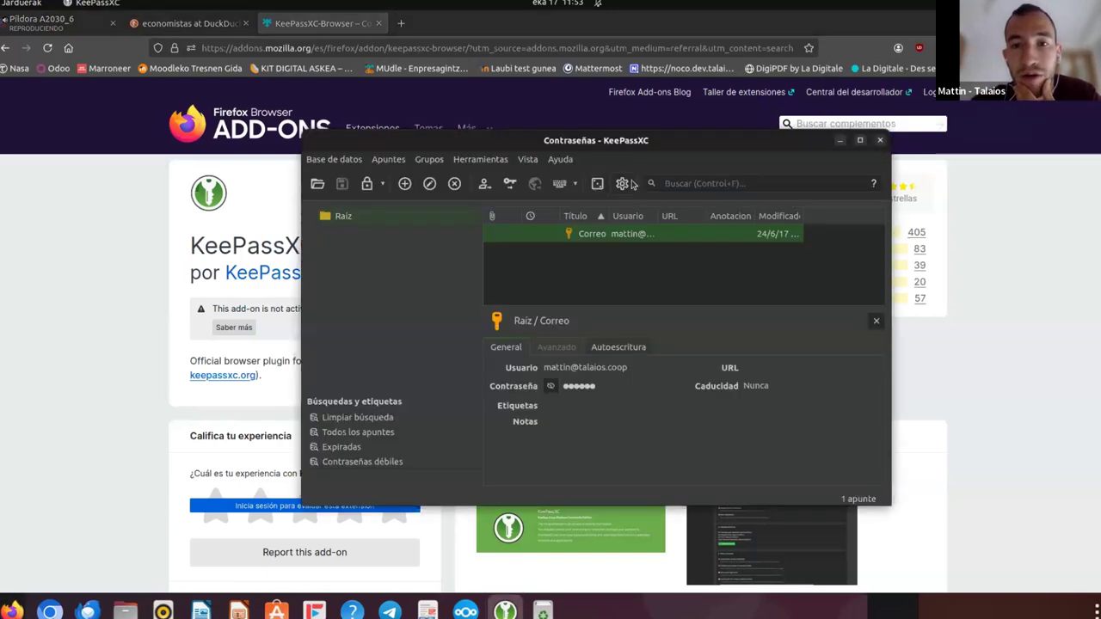
- Check KeePassXC's Browser Integration settings, retry the connection, and save the 'contraseñas' association
{"action": "left_click", "coordinate": [622, 184]}
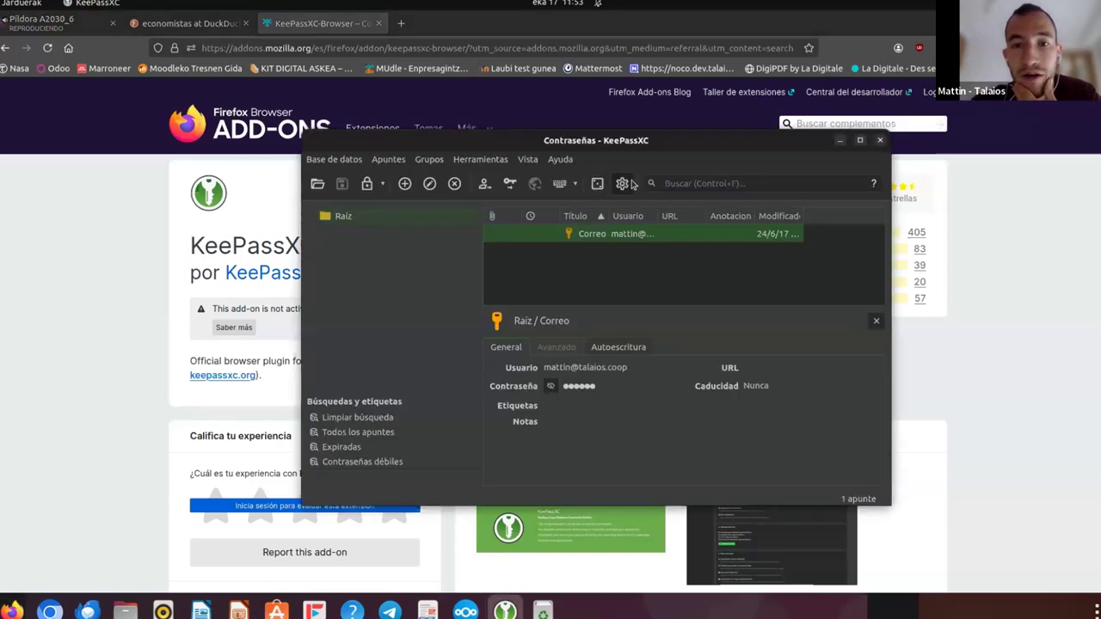
{"action": "left_click", "coordinate": [340, 383]}
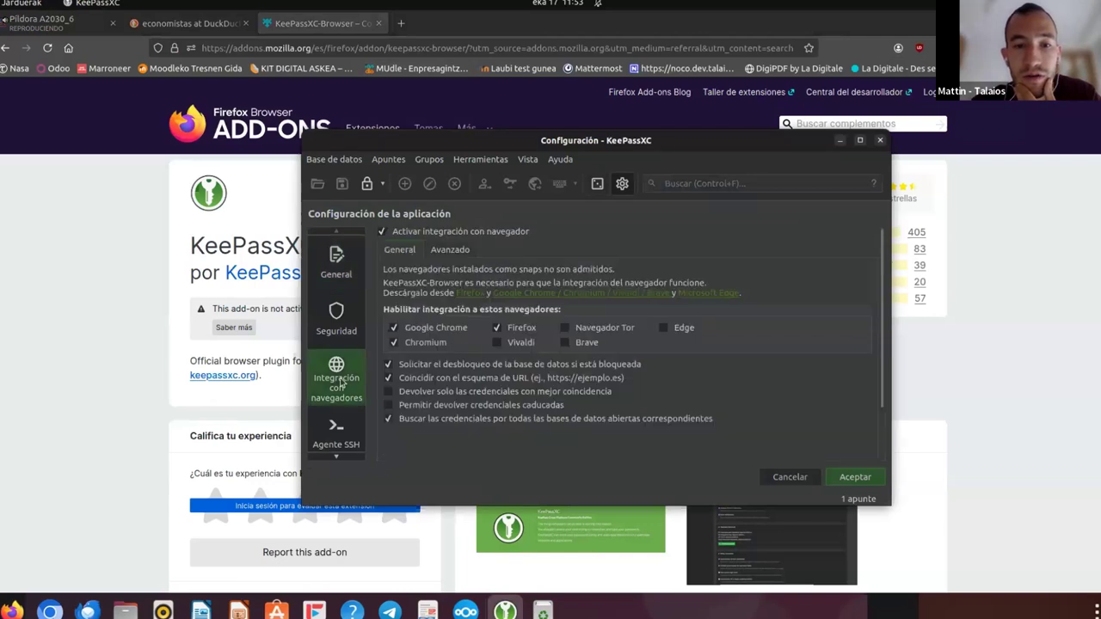
{"action": "left_click", "coordinate": [840, 140]}
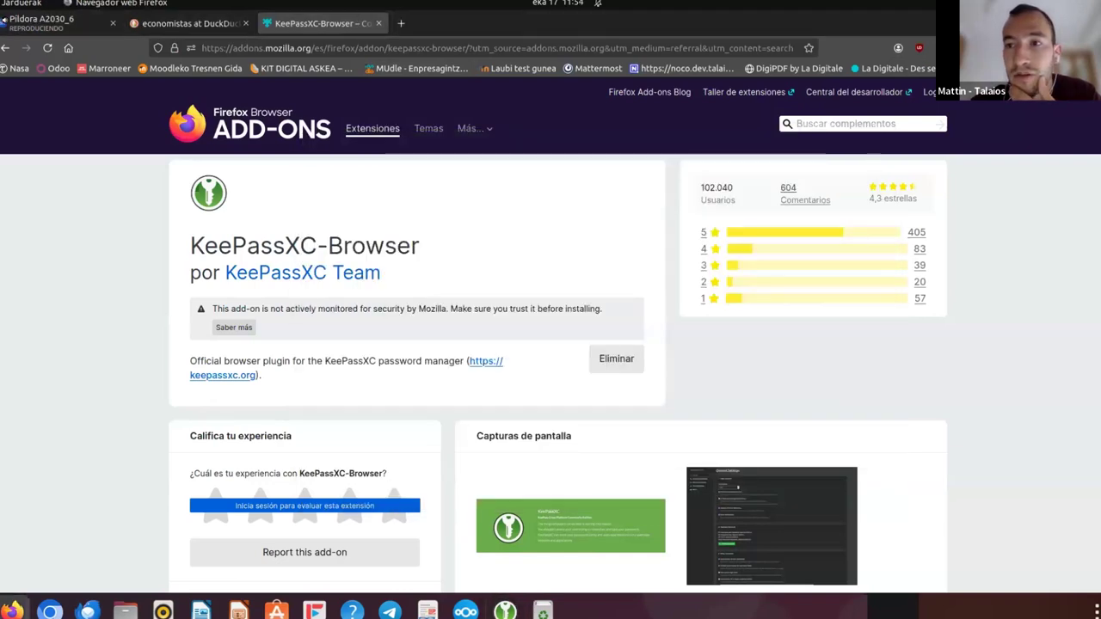
{"action": "left_click", "coordinate": [1077, 144]}
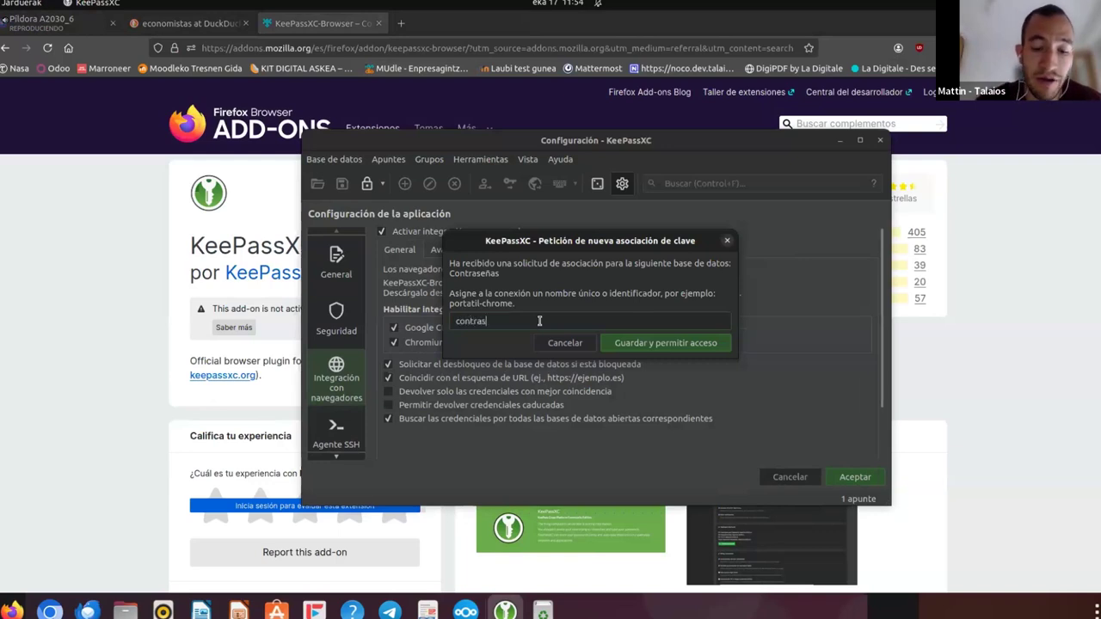
{"action": "left_click", "coordinate": [636, 343]}
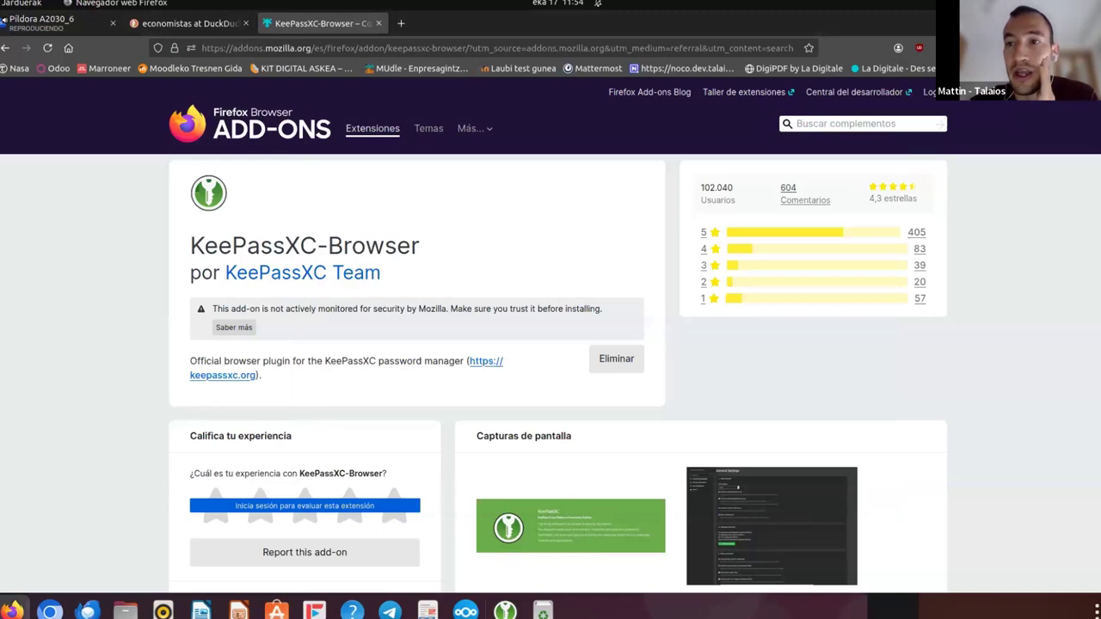